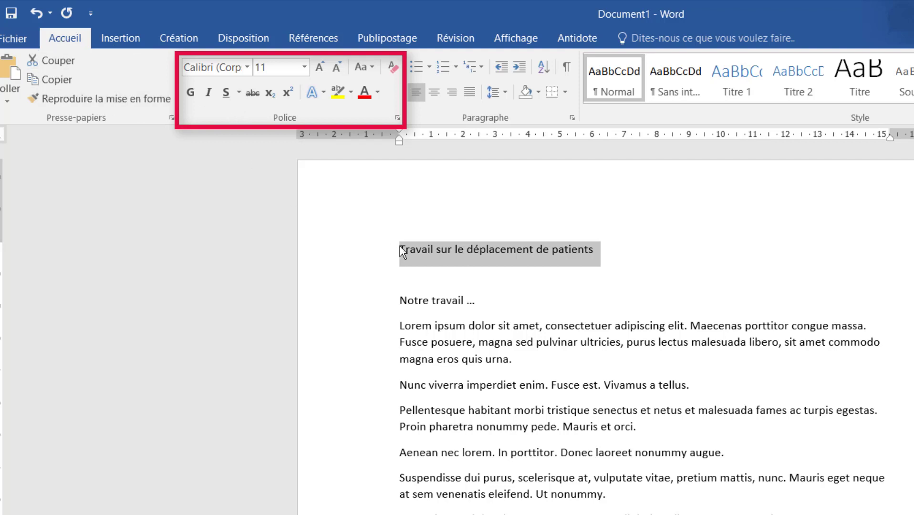
# Format the title "Travail sur le déplacement de patients" in bold at font size 20
pyautogui.click(304, 68)
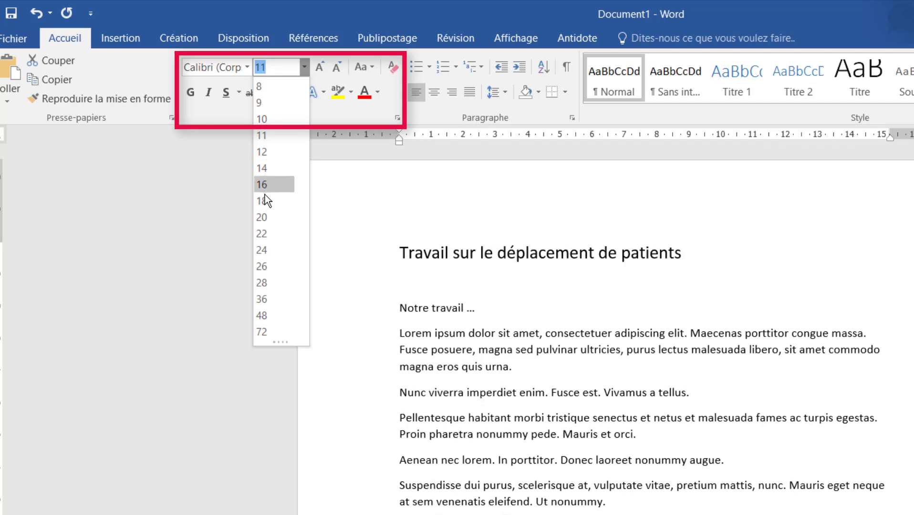
pyautogui.click(268, 221)
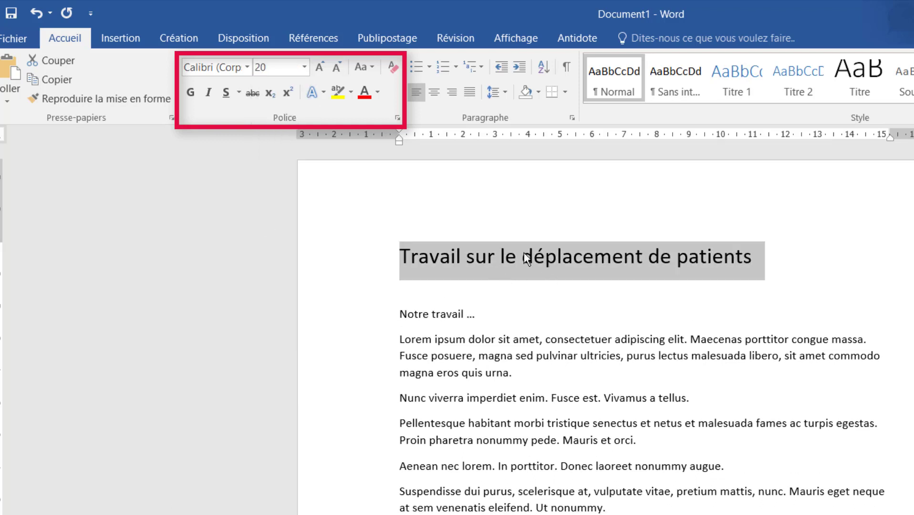
pyautogui.click(673, 288)
pyautogui.moveTo(744, 259); pyautogui.dragTo(436, 256)
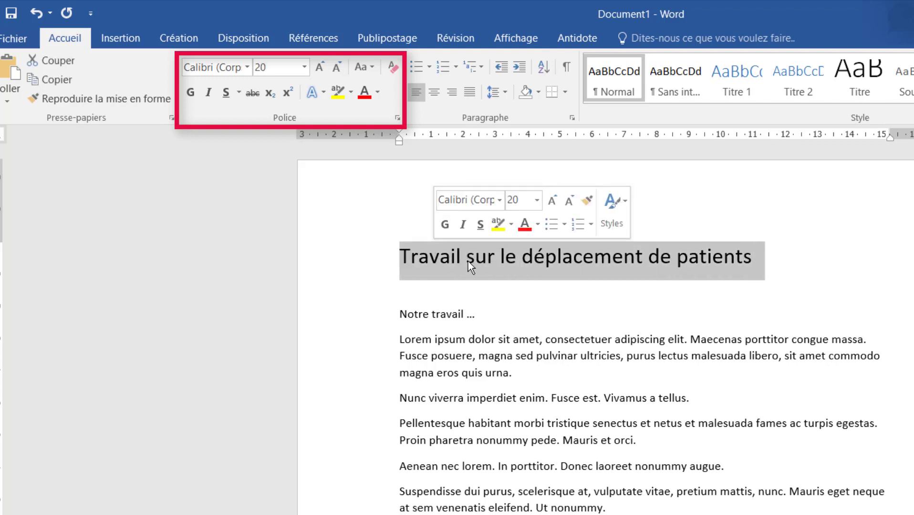
pyautogui.click(190, 94)
pyautogui.click(491, 310)
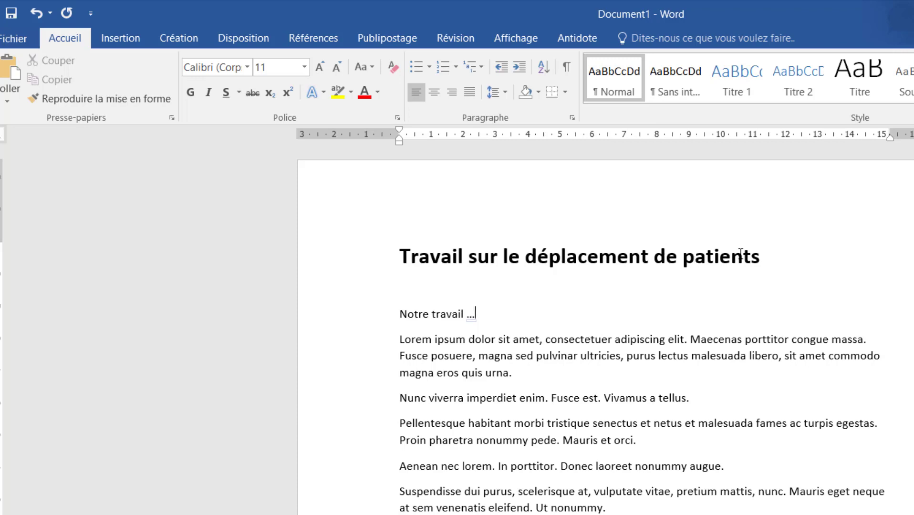
# Centre the title "Travail sur le déplacement de patients" on the page
pyautogui.moveTo(763, 257); pyautogui.dragTo(400, 258)
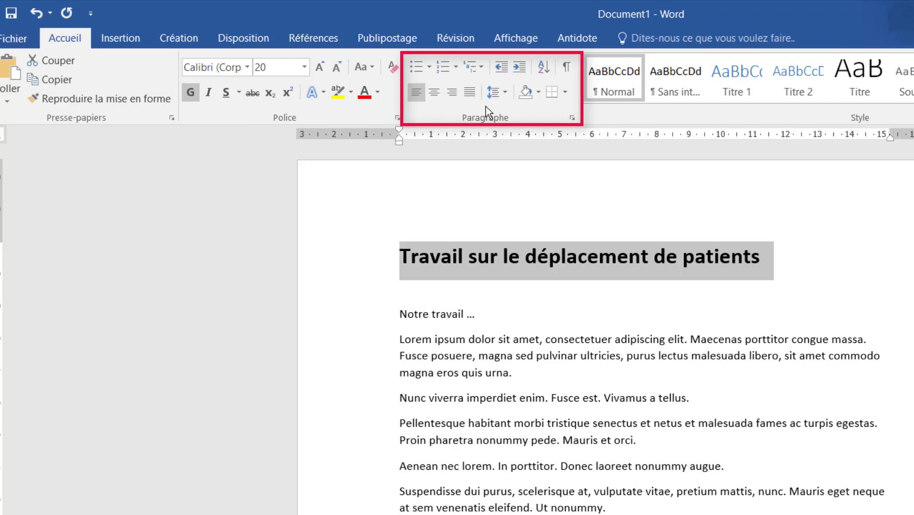
pyautogui.click(434, 94)
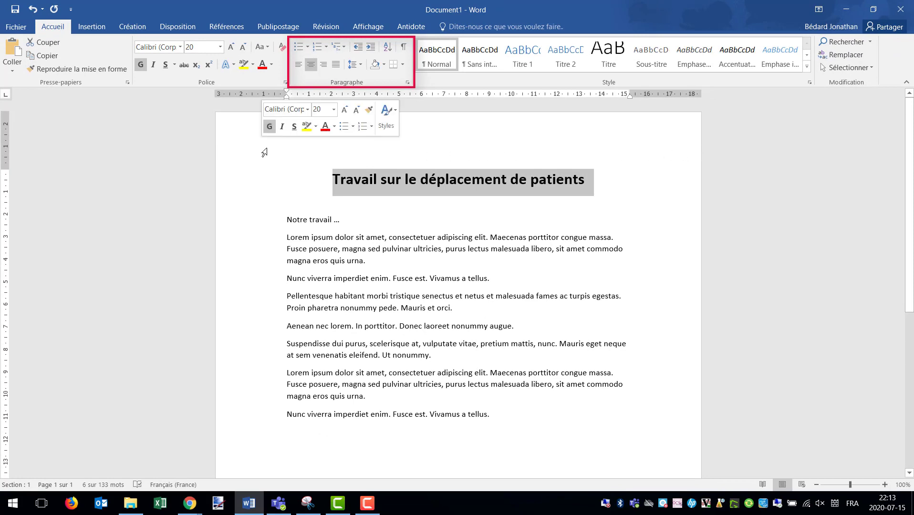
pyautogui.click(323, 229)
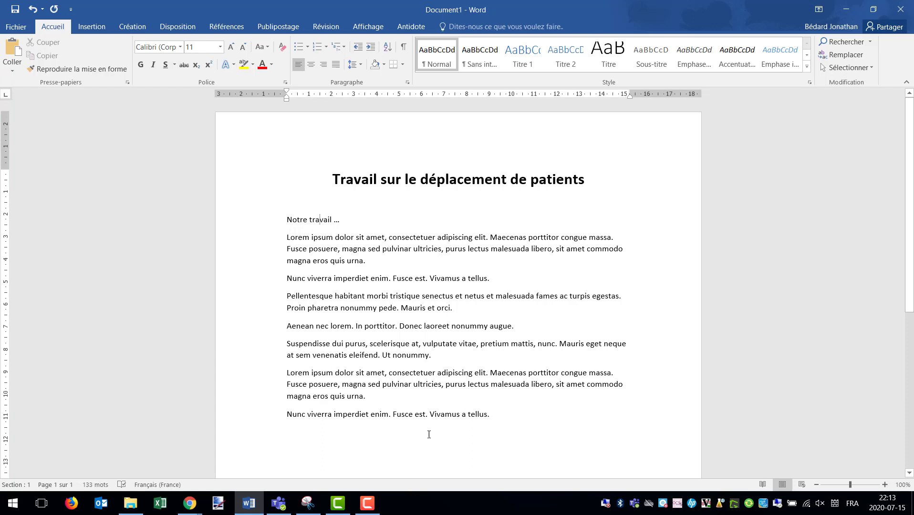
# Colour the document's last line, "Nunc viverra imperdiet enim…", in a darker blue theme colour and underline it
pyautogui.moveTo(494, 415); pyautogui.dragTo(302, 418)
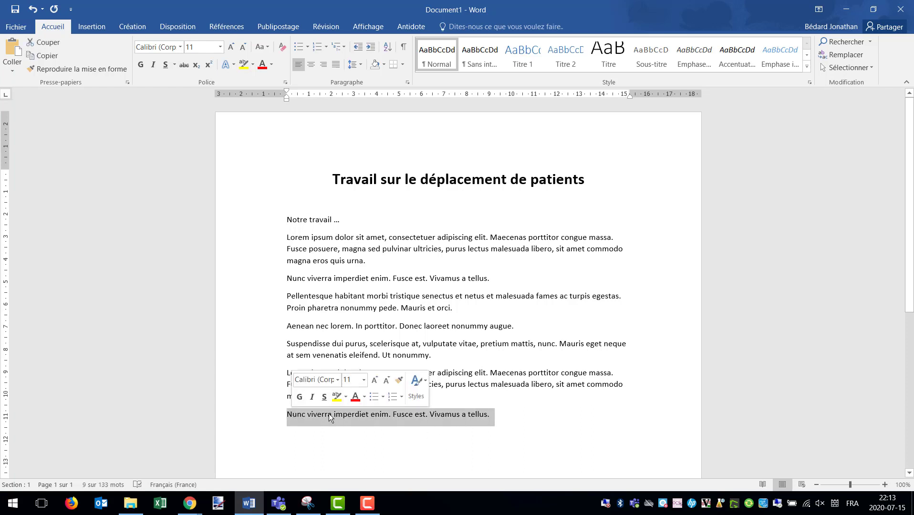
pyautogui.click(271, 64)
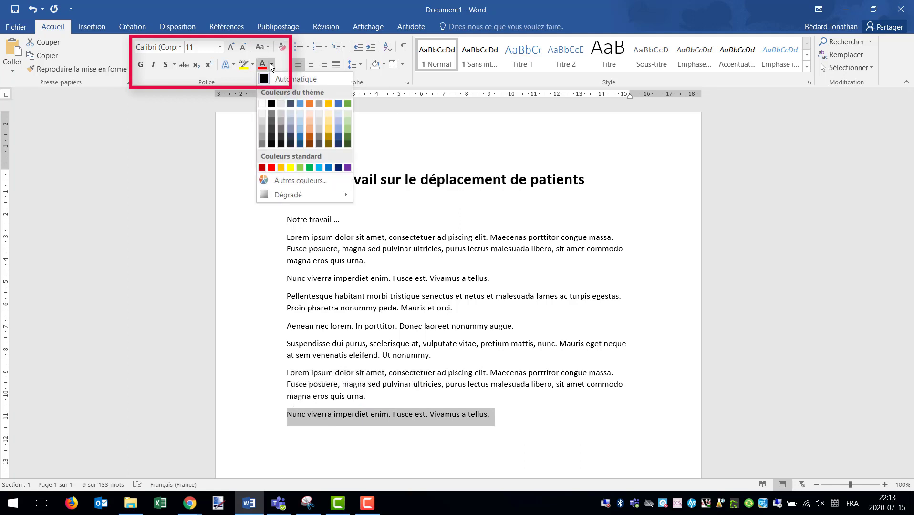
pyautogui.click(301, 139)
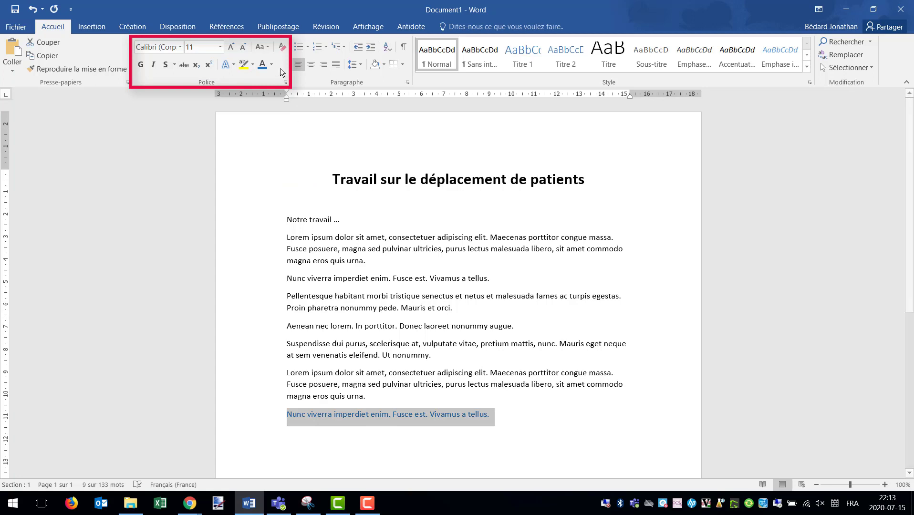
pyautogui.click(165, 65)
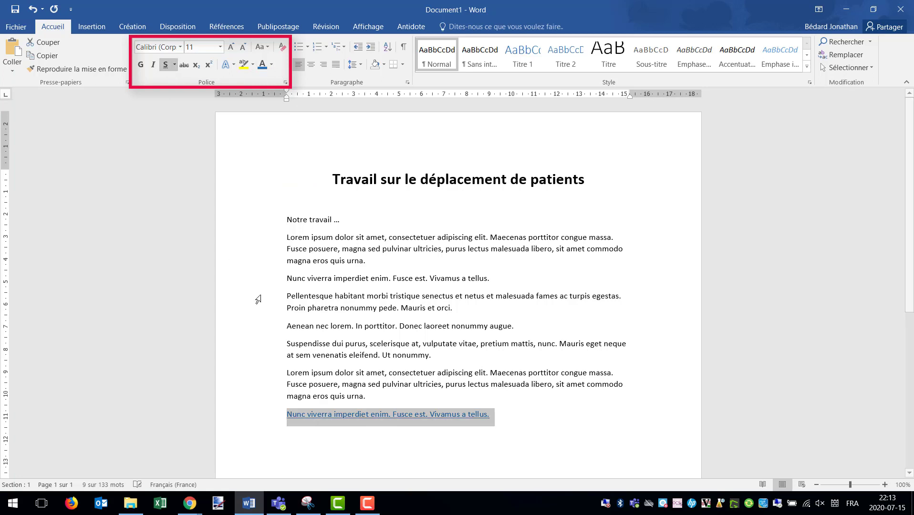
pyautogui.click(406, 376)
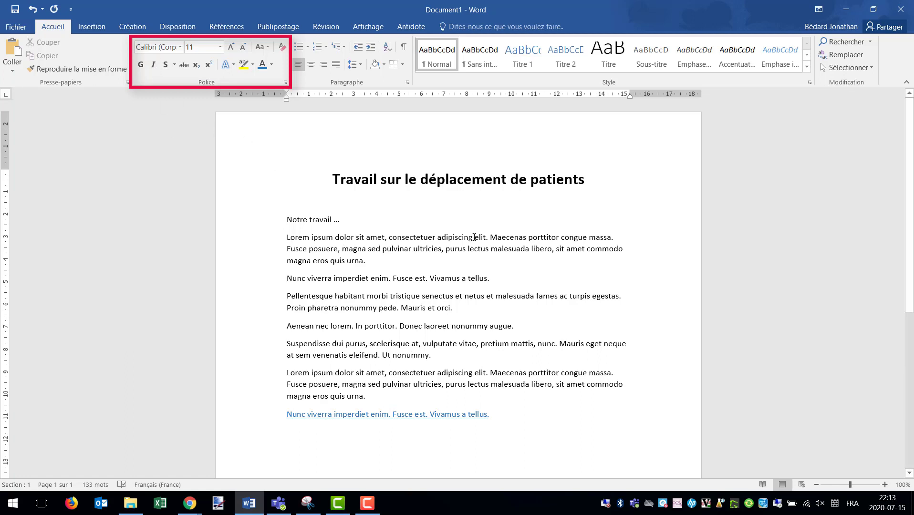
# Italicise the word "adipiscing" in the first Lorem ipsum paragraph
pyautogui.moveTo(473, 237); pyautogui.dragTo(437, 237)
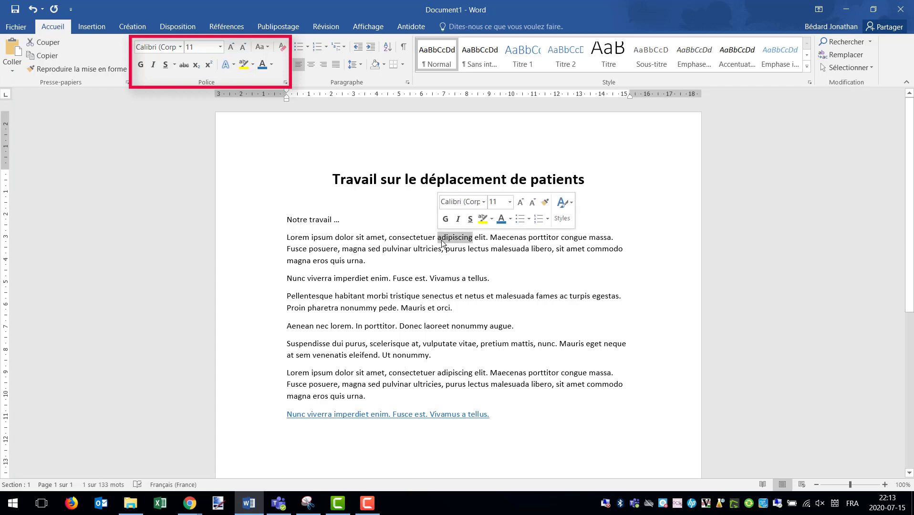
pyautogui.click(153, 65)
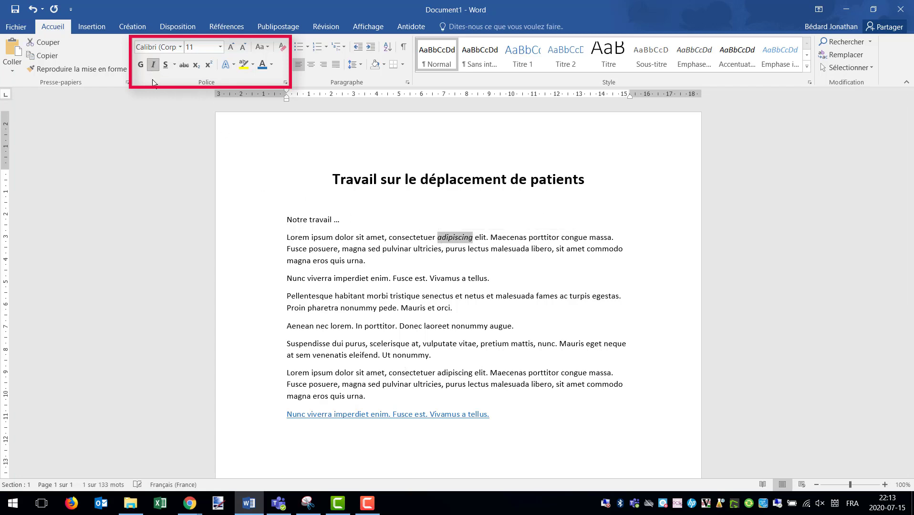
pyautogui.click(407, 295)
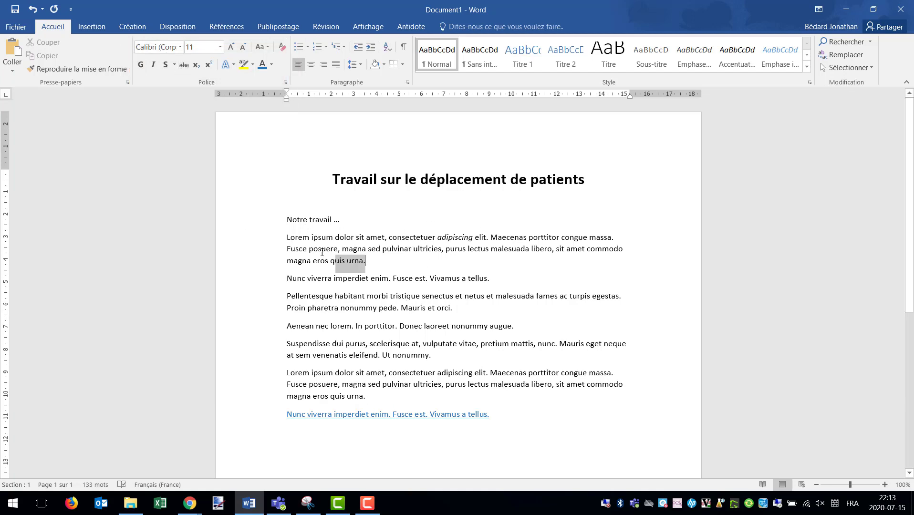
# Change the font of the whole first Lorem ipsum paragraph to Algerian
pyautogui.tripleClick(325, 254)
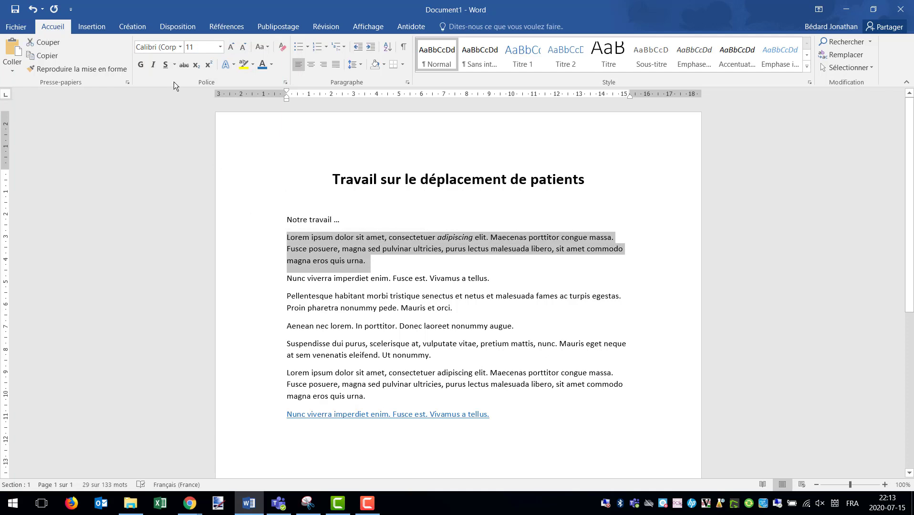
pyautogui.click(180, 47)
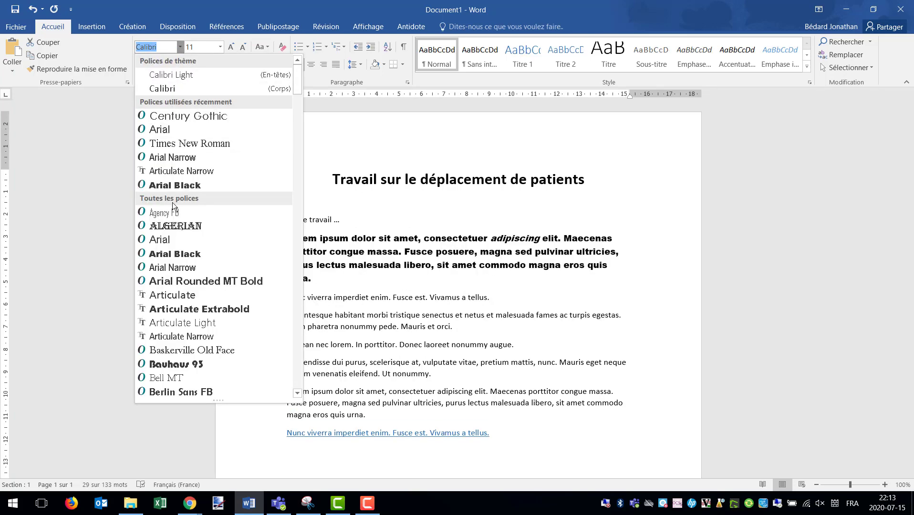
pyautogui.click(188, 227)
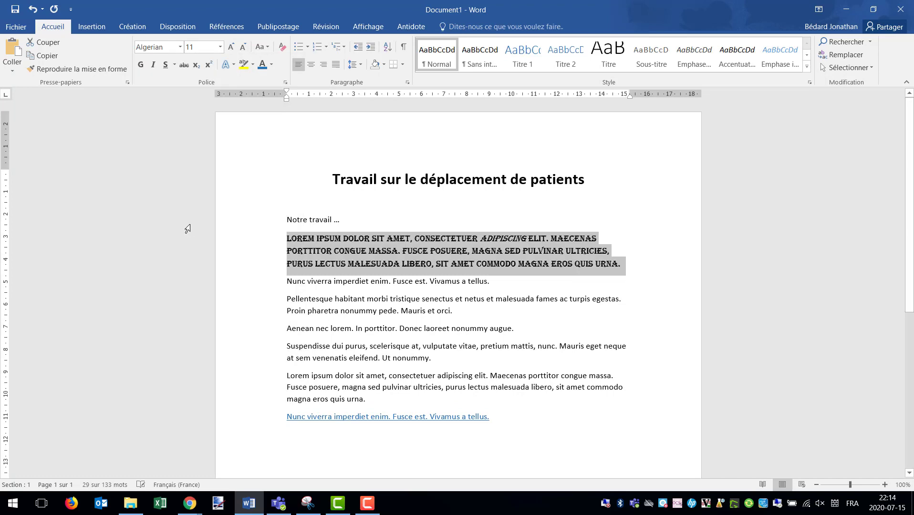
pyautogui.click(339, 313)
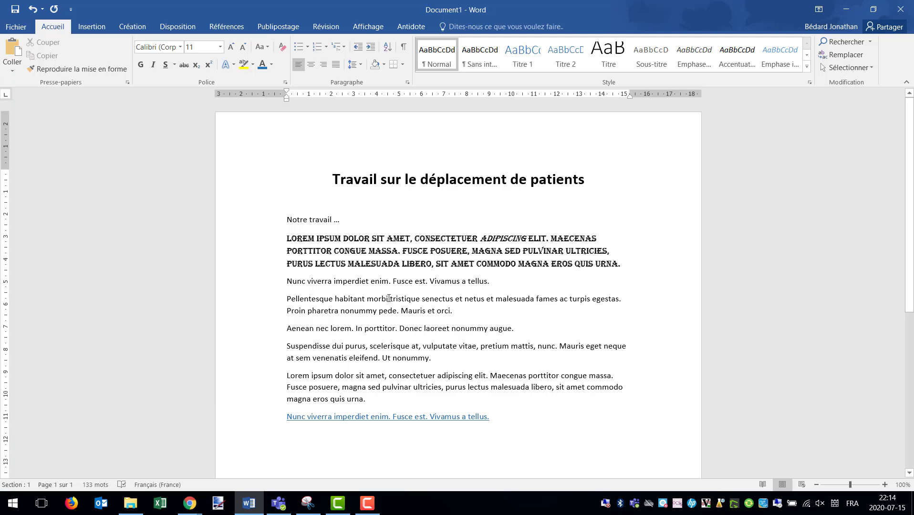
# Highlight the words "habitant morbi" in the Pellentesque paragraph in yellow
pyautogui.moveTo(389, 299); pyautogui.dragTo(335, 299)
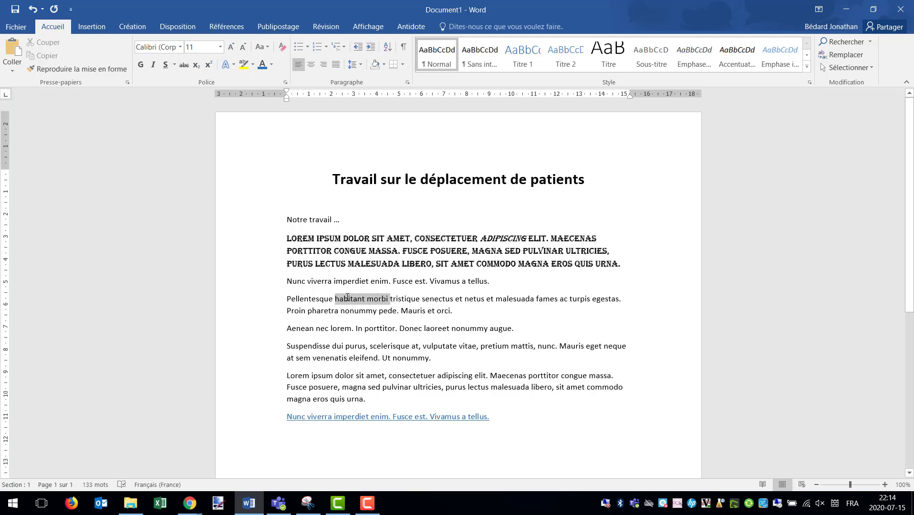
pyautogui.click(253, 65)
pyautogui.click(249, 80)
pyautogui.click(397, 314)
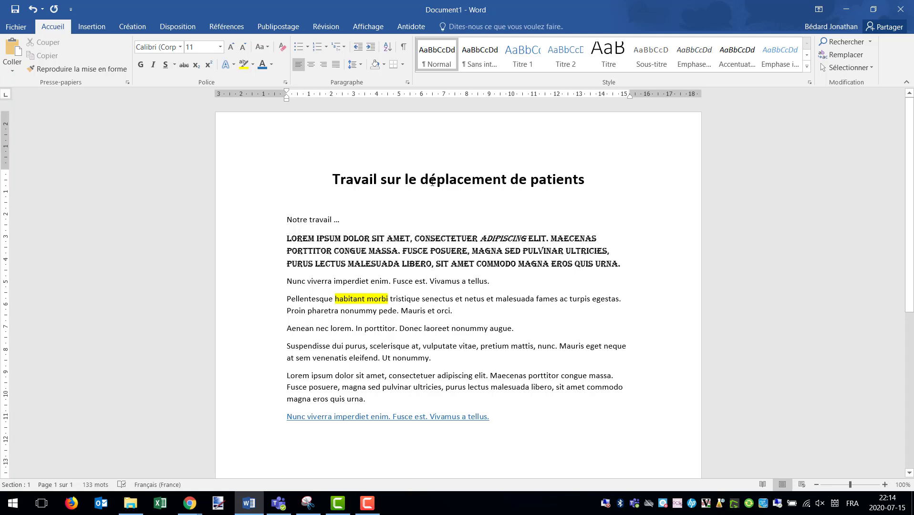
pyautogui.tripleClick(433, 361)
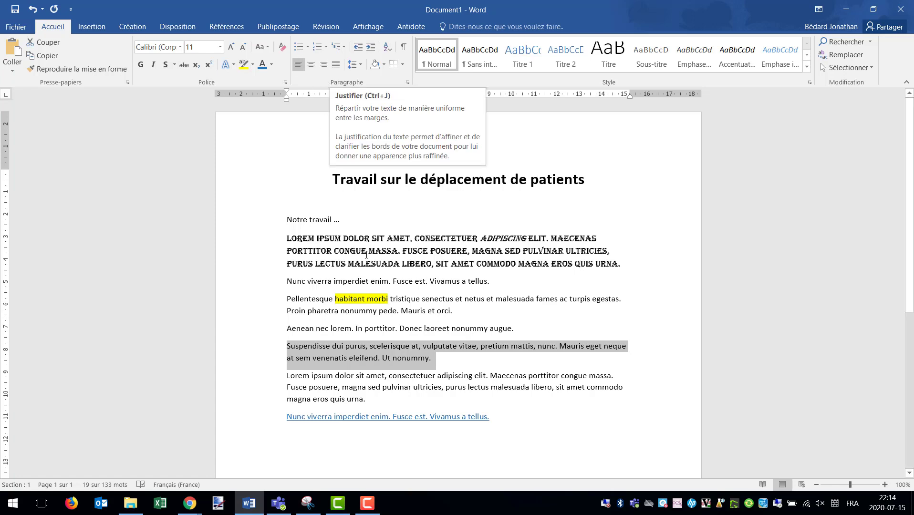
pyautogui.click(392, 359)
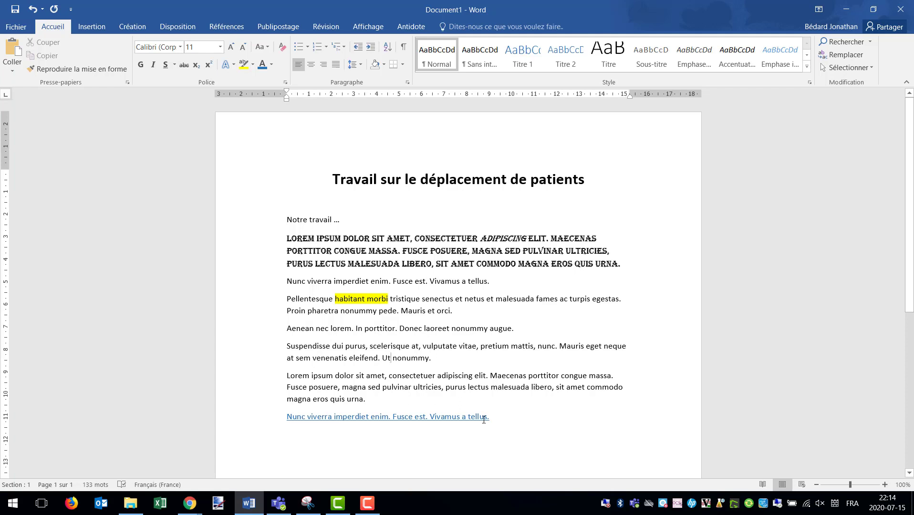
# Add a bulleted list item reading "Étape 1" below the blue underlined line at the document's end
pyautogui.click(499, 417)
pyautogui.press('Return')
pyautogui.click(298, 47)
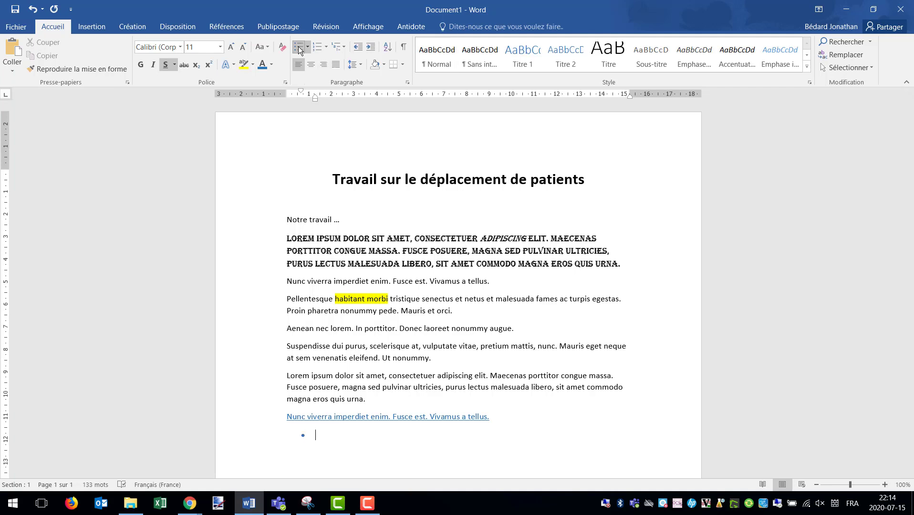
pyautogui.write('Étape 1')
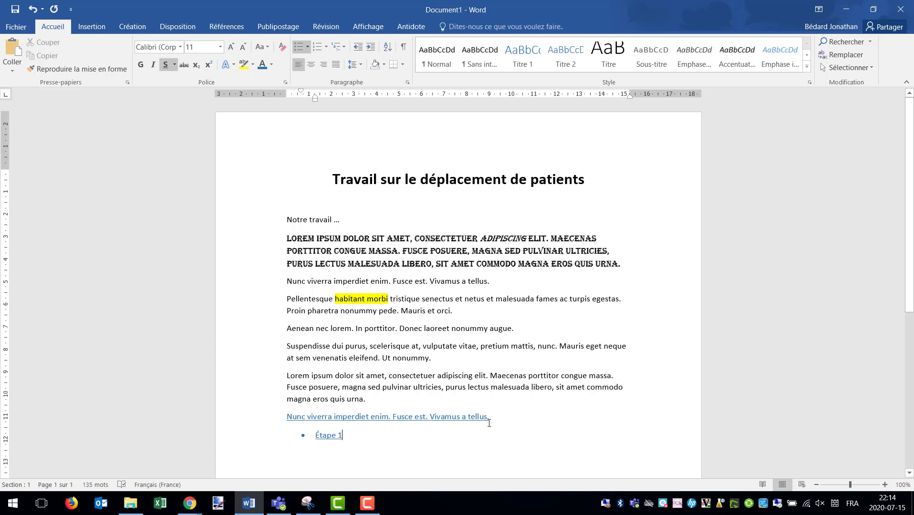
# Remove the underline from the "Étape 1" bullet and set its font colour to Automatique
pyautogui.tripleClick(333, 436)
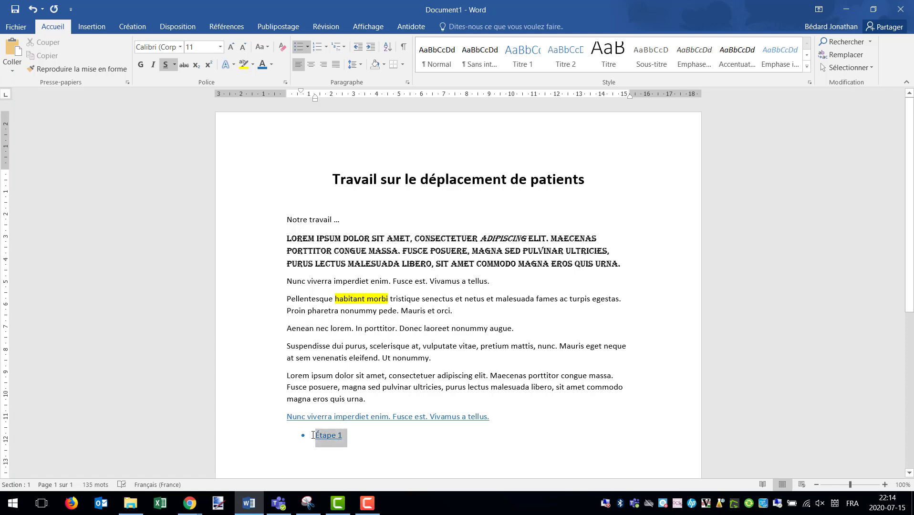
pyautogui.click(167, 69)
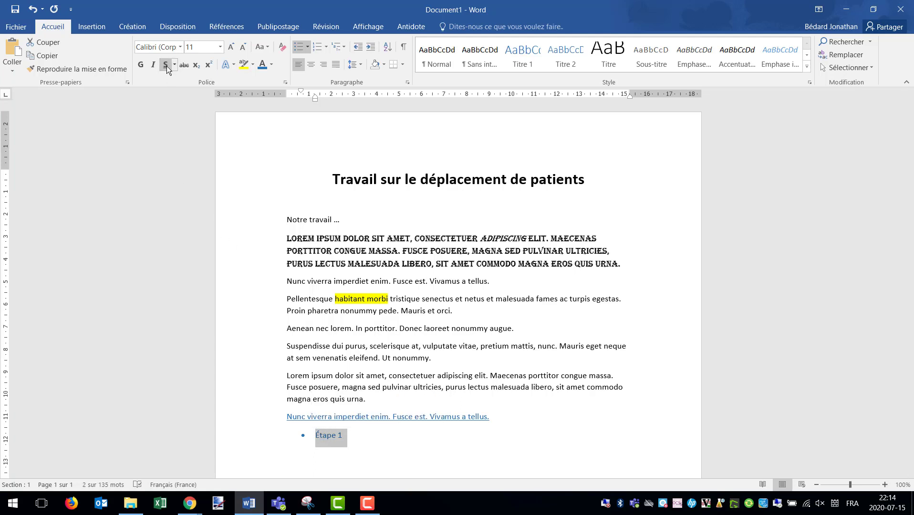
pyautogui.click(271, 64)
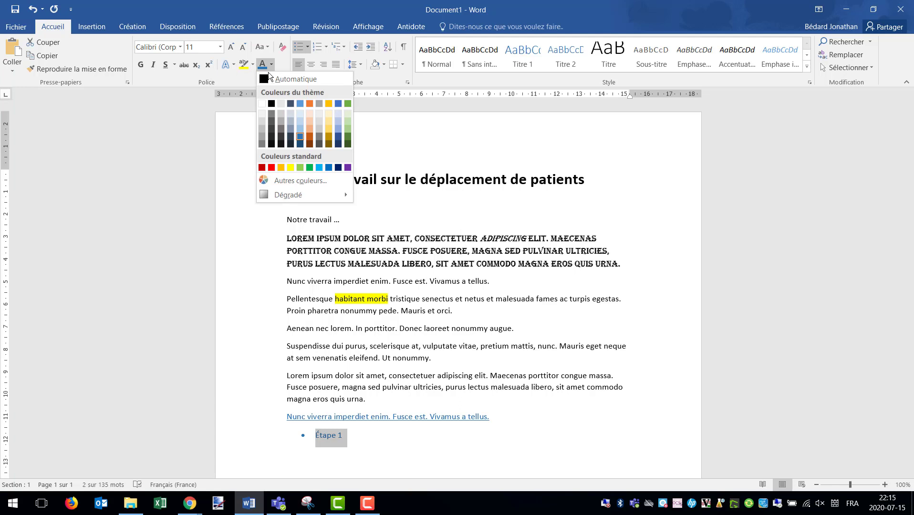
pyautogui.click(267, 80)
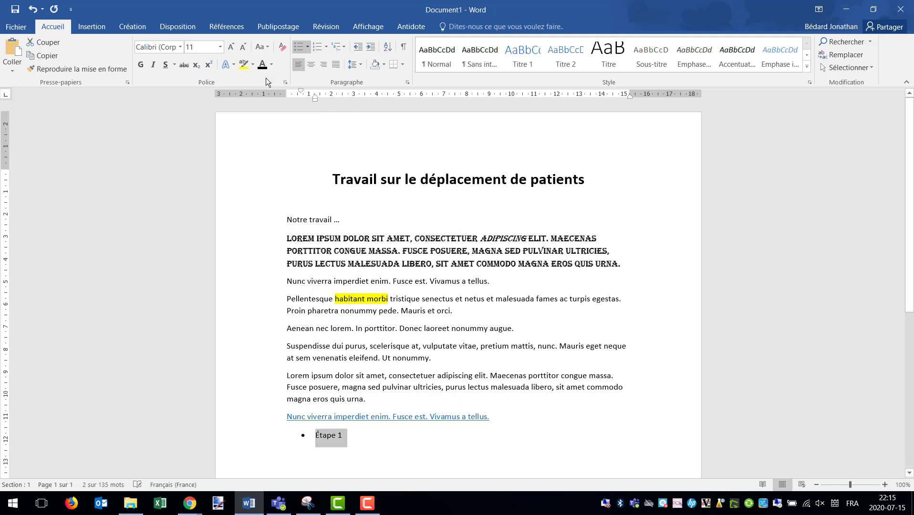
pyautogui.click(348, 437)
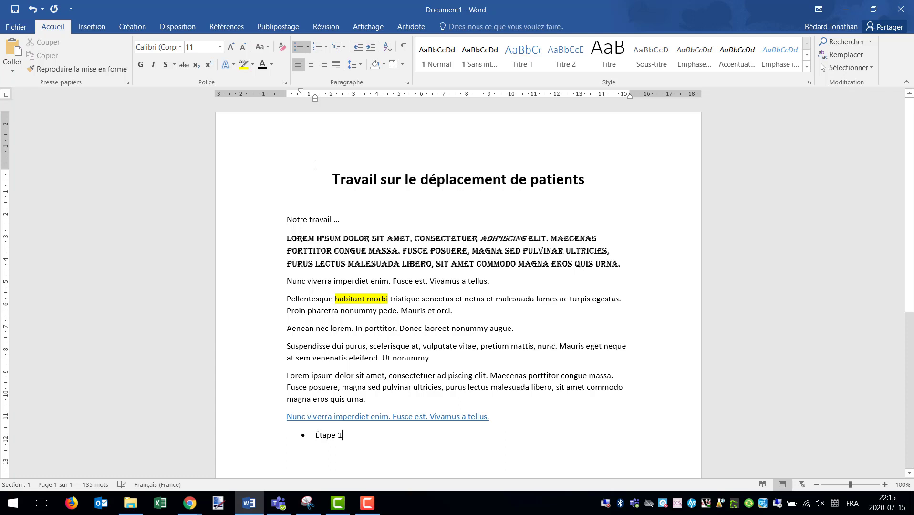
# Add an empty line after "Mauris et orci." and search Bing online images for "patient" to insert there
pyautogui.click(463, 310)
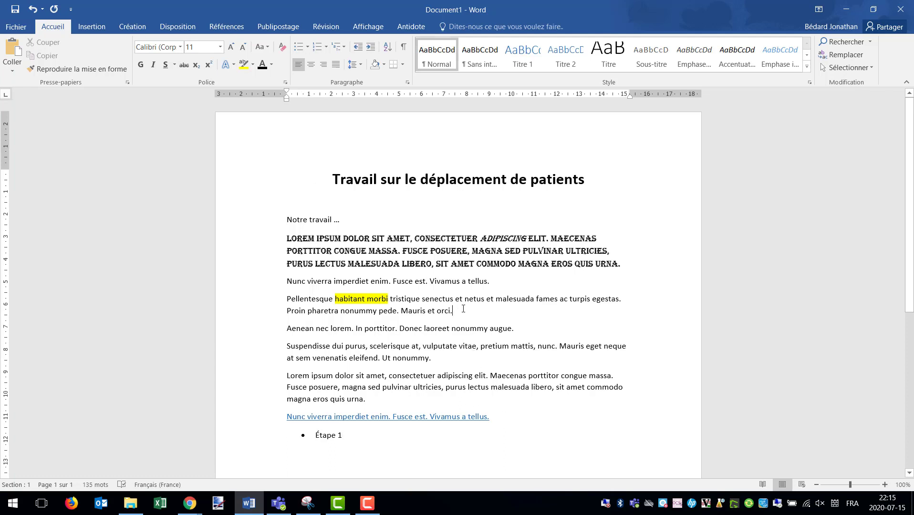
pyautogui.press('Return')
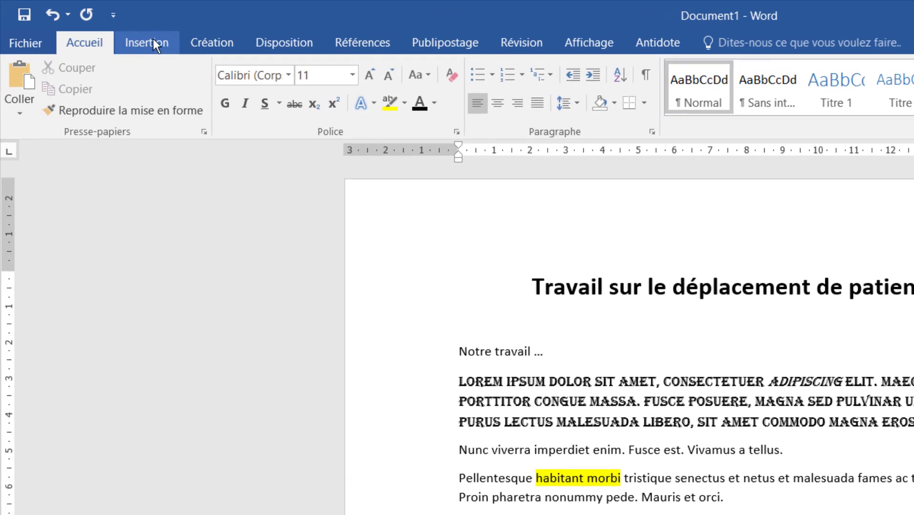
pyautogui.click(153, 42)
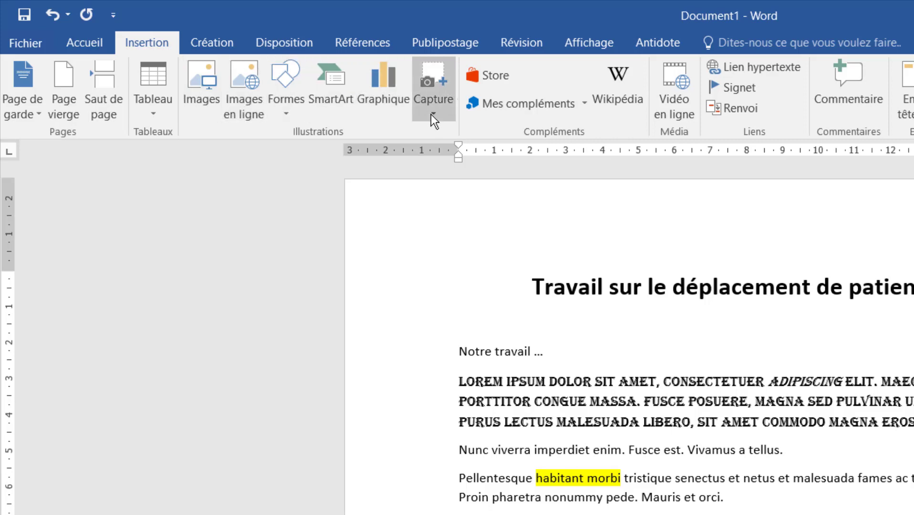
pyautogui.click(245, 104)
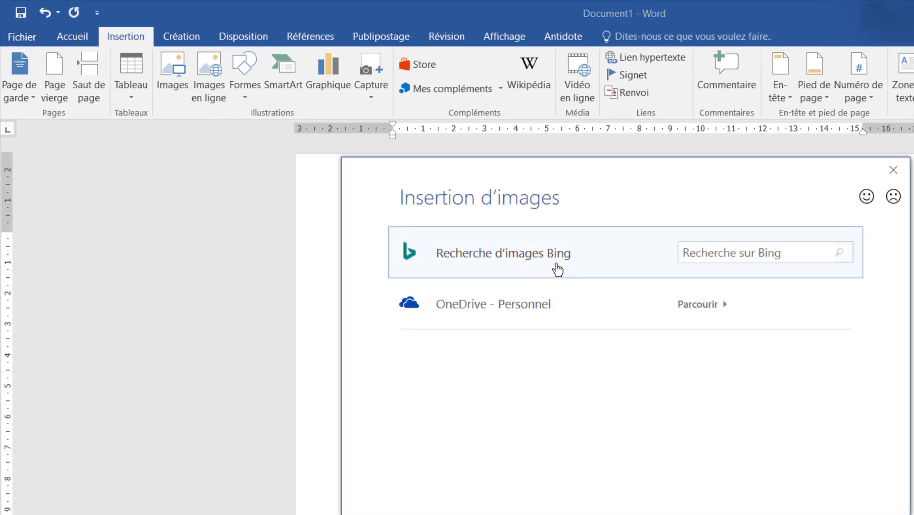
pyautogui.click(726, 252)
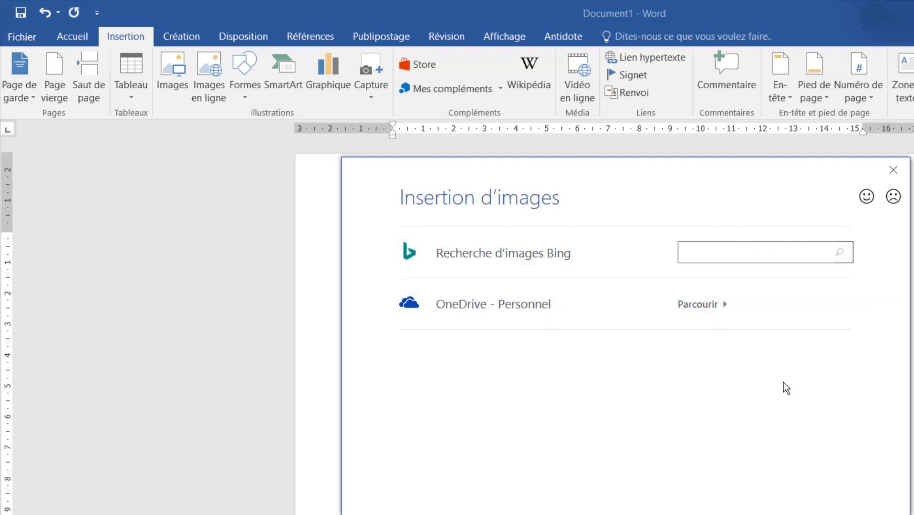
pyautogui.write('patient')
pyautogui.press('Return')
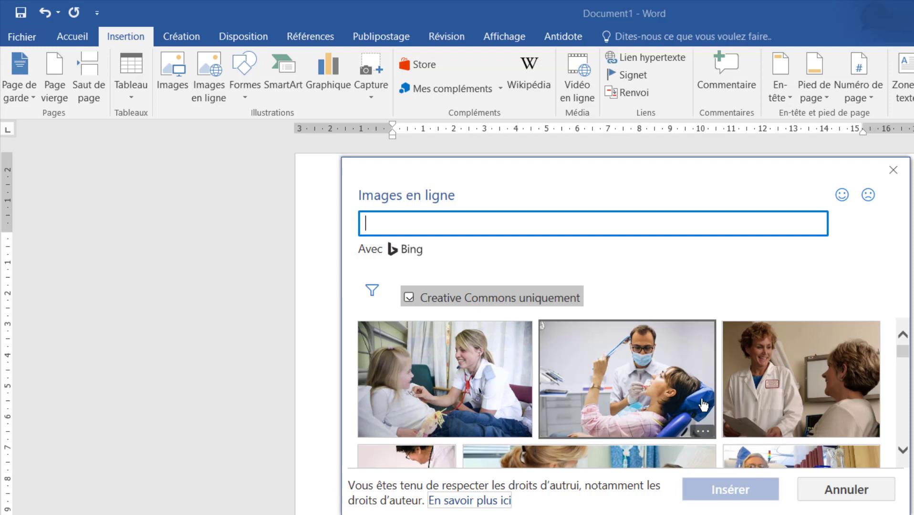
# Insert the online picture of a female doctor beside a smiling man in a blue shirt lying in a hospital bed
pyautogui.scroll(-5, 700, 398)
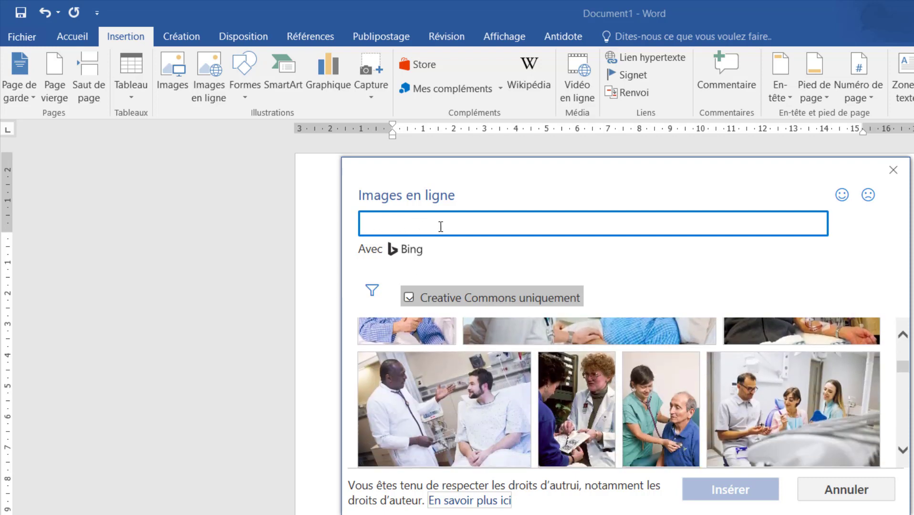
pyautogui.scroll(3, 554, 429)
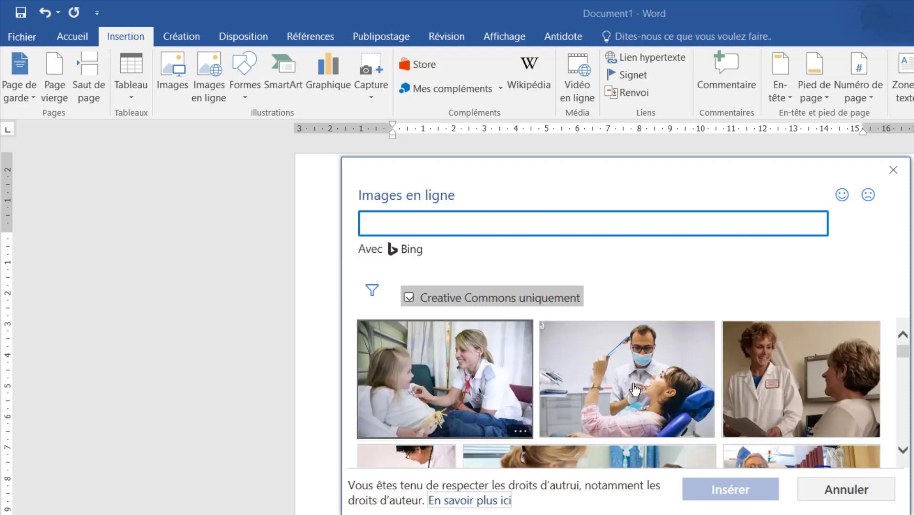
pyautogui.scroll(-2, 553, 430)
pyautogui.scroll(-2, 607, 425)
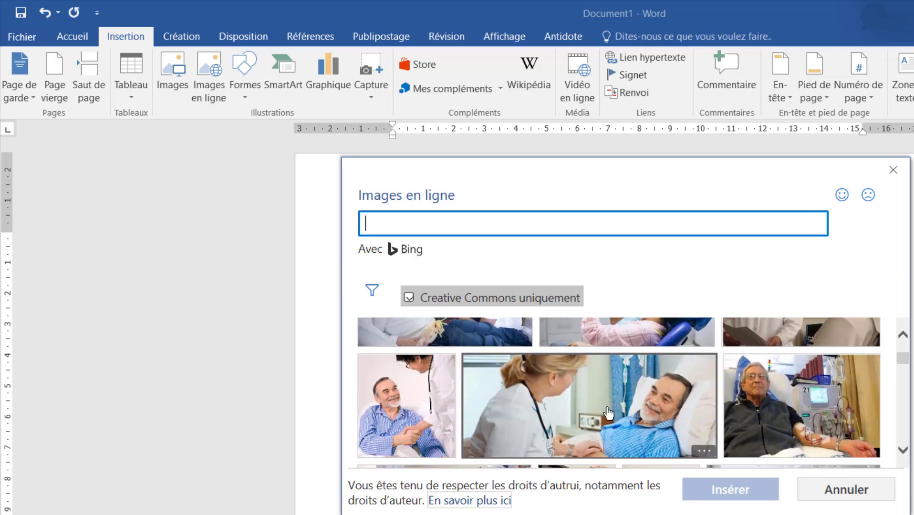
pyautogui.click(610, 421)
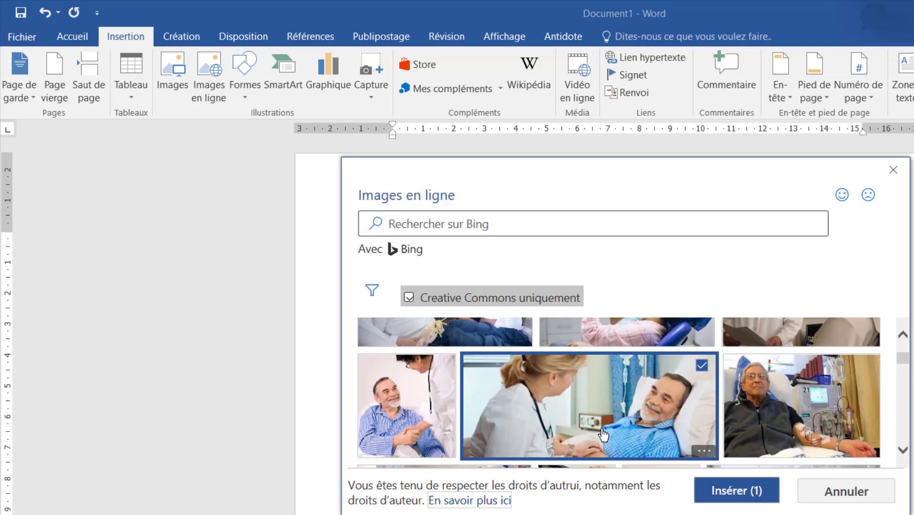
pyautogui.click(725, 494)
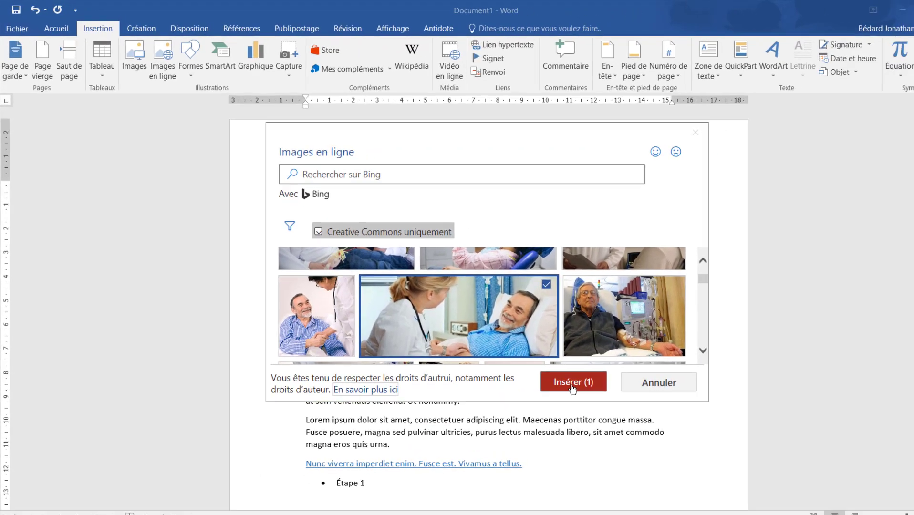
pyautogui.click(725, 492)
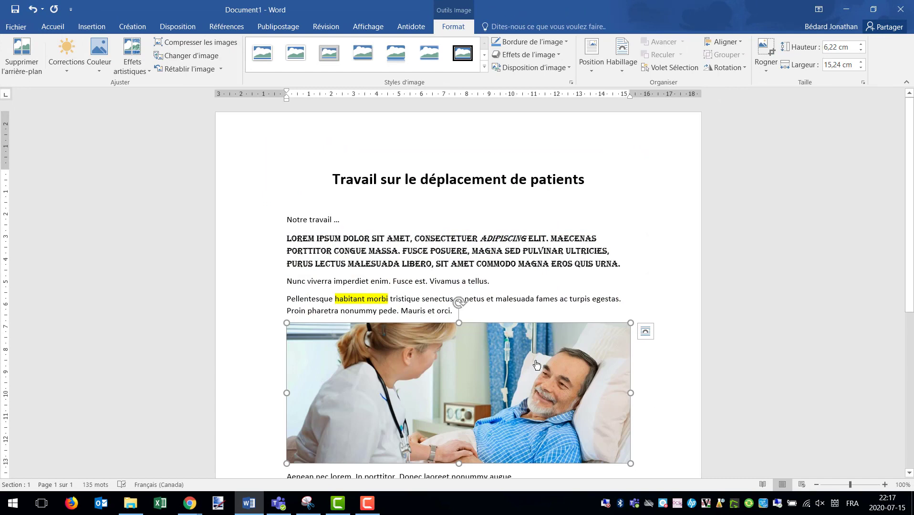
# Set the picture's layout to in front of the text and move it below the "Étape 1" bullet
pyautogui.scroll(-3, 536, 365)
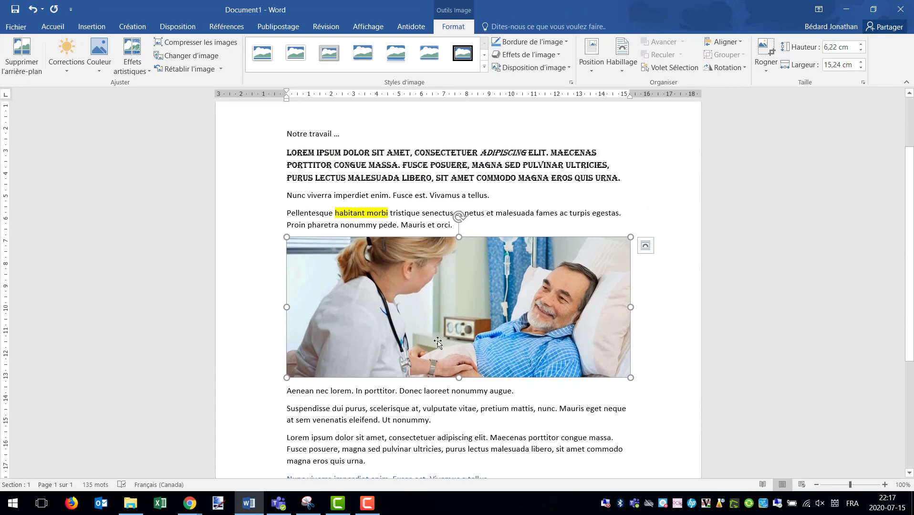
pyautogui.click(645, 247)
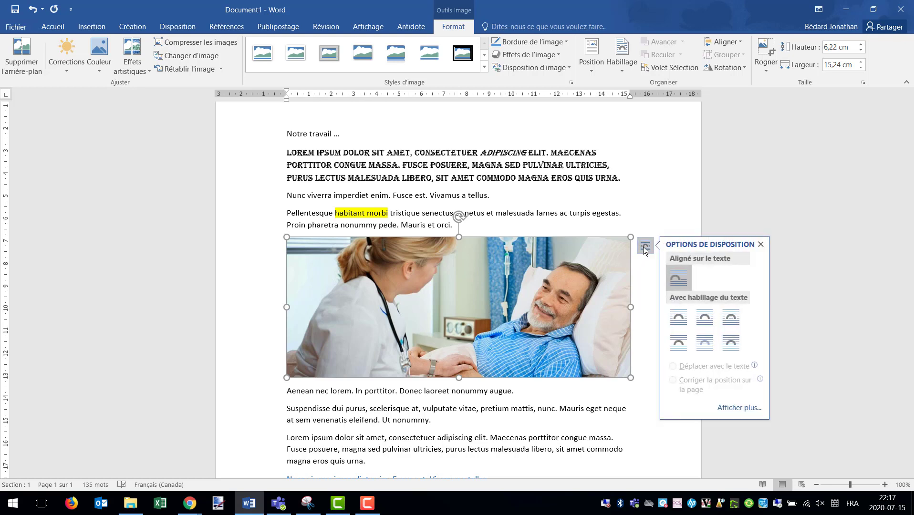
pyautogui.click(731, 343)
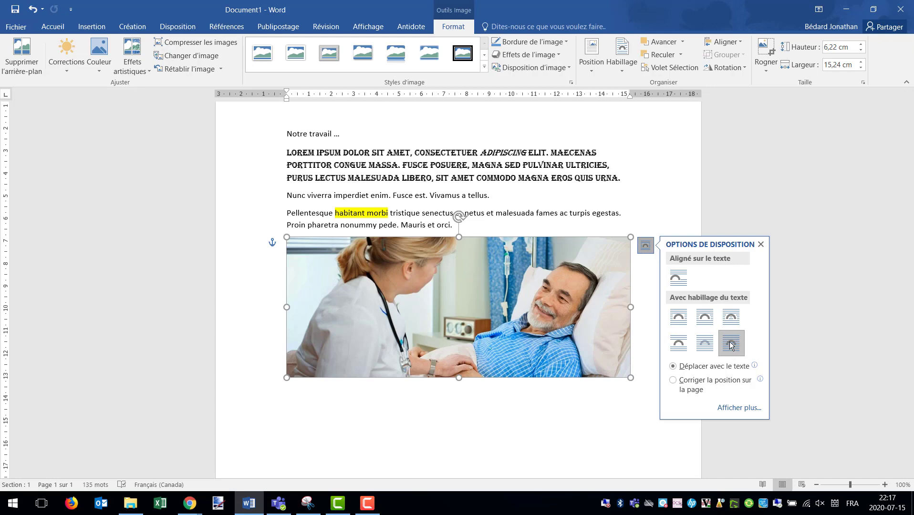
pyautogui.moveTo(403, 280); pyautogui.dragTo(399, 343)
pyautogui.scroll(-4, 412, 270)
pyautogui.moveTo(406, 248); pyautogui.dragTo(394, 329)
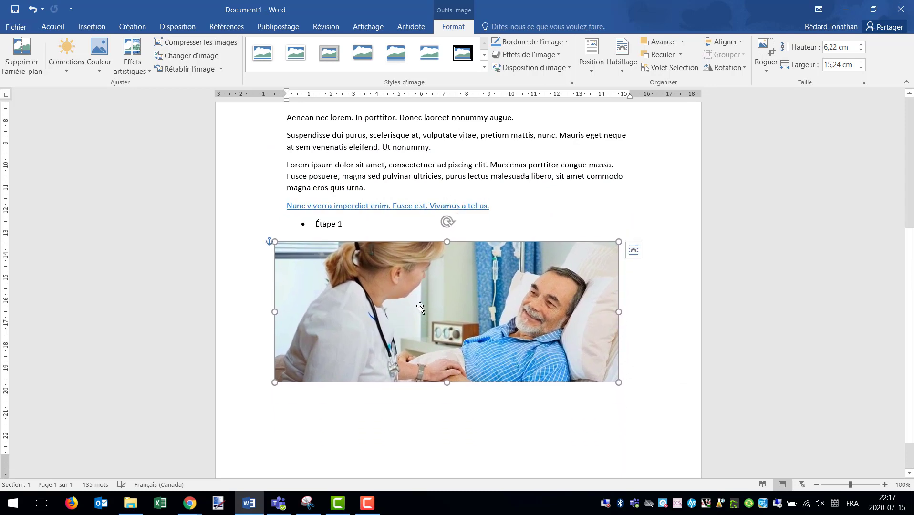
# Change the picture's text wrapping to Through and move it up into the body paragraphs
pyautogui.click(634, 250)
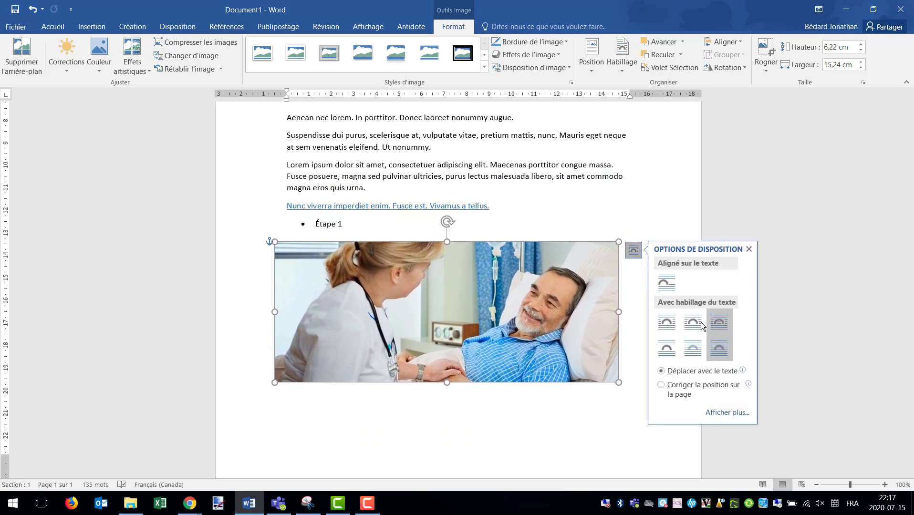
pyautogui.click(723, 325)
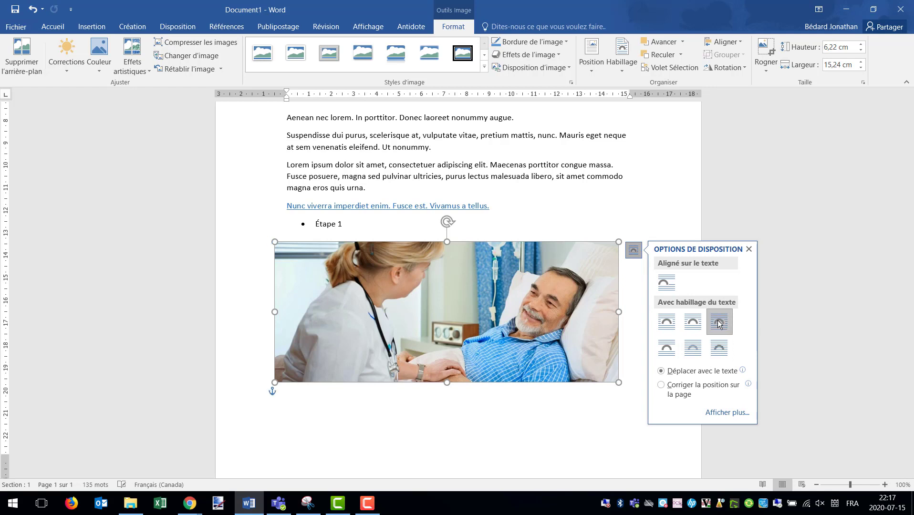
pyautogui.moveTo(442, 313); pyautogui.dragTo(456, 239)
pyautogui.scroll(3, 583, 301)
# Shrink the picture to about 10.27 cm wide by 4.19 cm high and centre it across the Suspendisse and second Lorem ipsum paragraphs
pyautogui.moveTo(631, 387); pyautogui.dragTo(518, 342)
pyautogui.moveTo(427, 281); pyautogui.dragTo(470, 263)
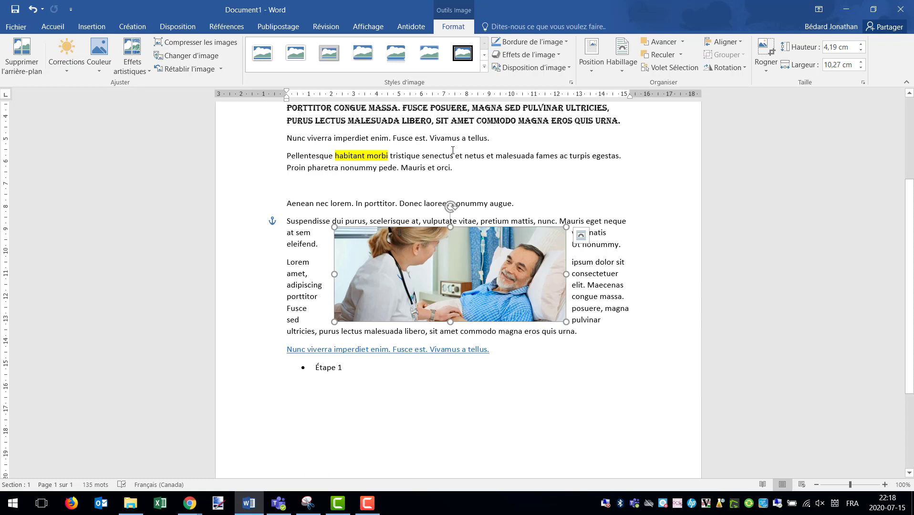
pyautogui.scroll(5, 446, 168)
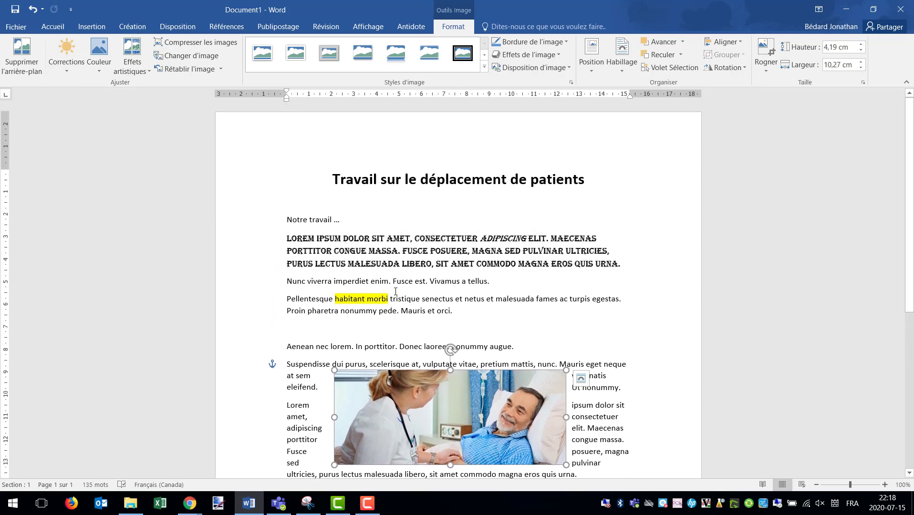
# Start saving the document by browsing for a location and choose the Donnees (D:) drive
pyautogui.click(18, 29)
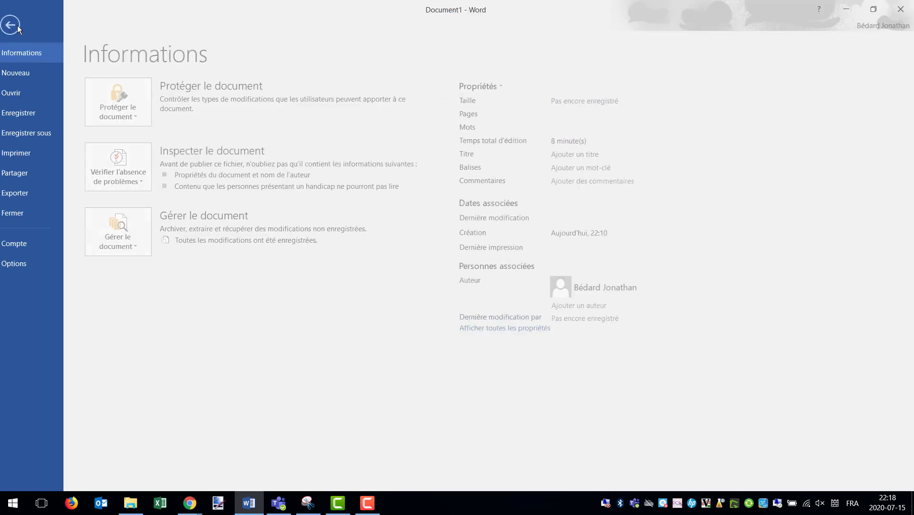
pyautogui.click(33, 116)
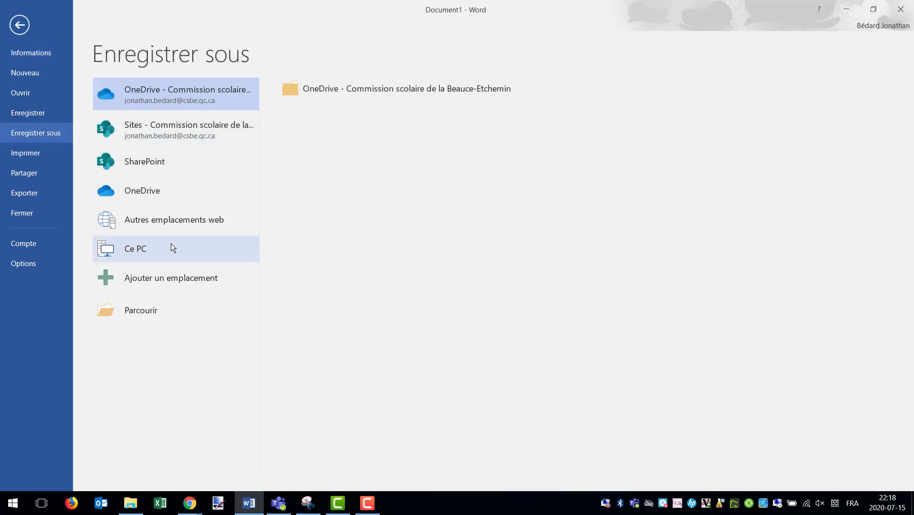
pyautogui.click(134, 311)
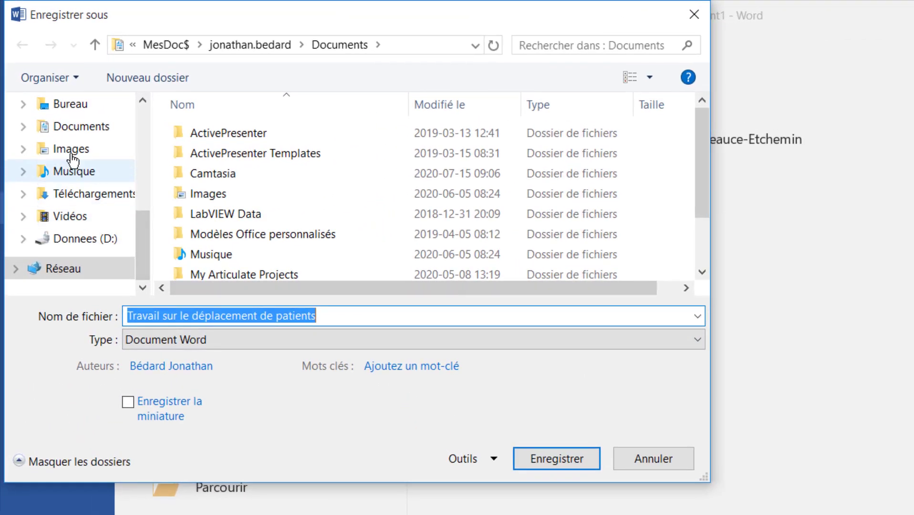
pyautogui.moveTo(131, 220); pyautogui.dragTo(143, 127)
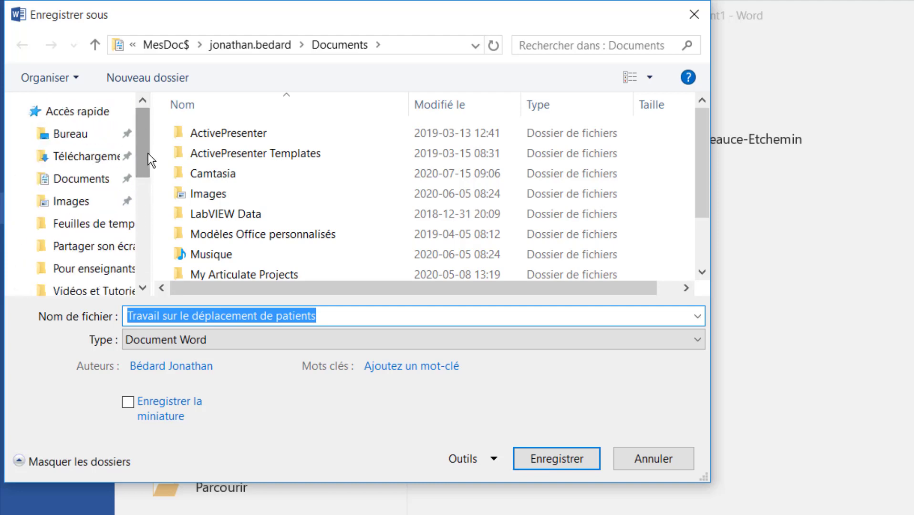
pyautogui.click(67, 138)
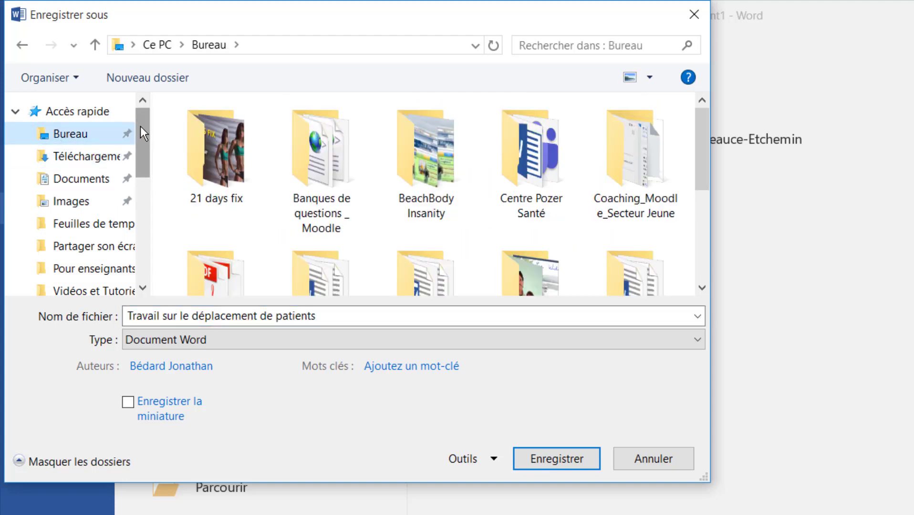
pyautogui.moveTo(141, 128); pyautogui.dragTo(153, 223)
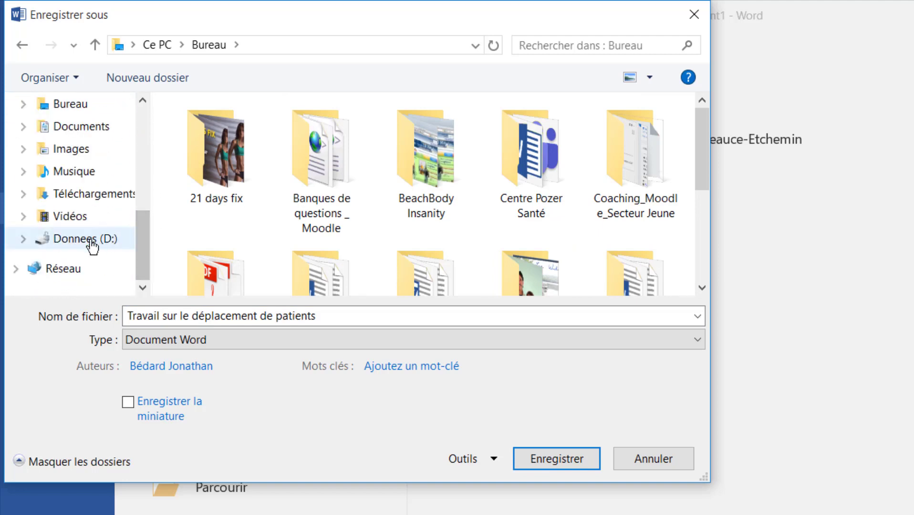
pyautogui.scroll(1, 92, 245)
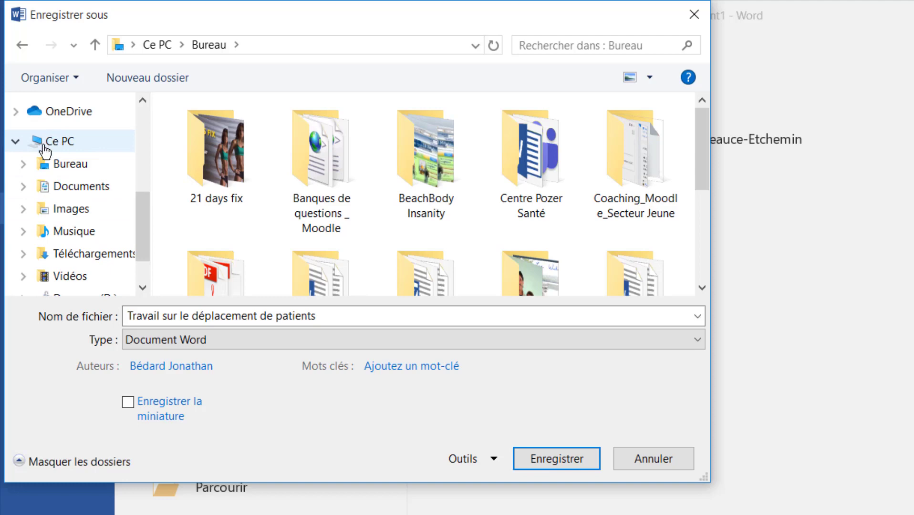
pyautogui.scroll(-1, 95, 253)
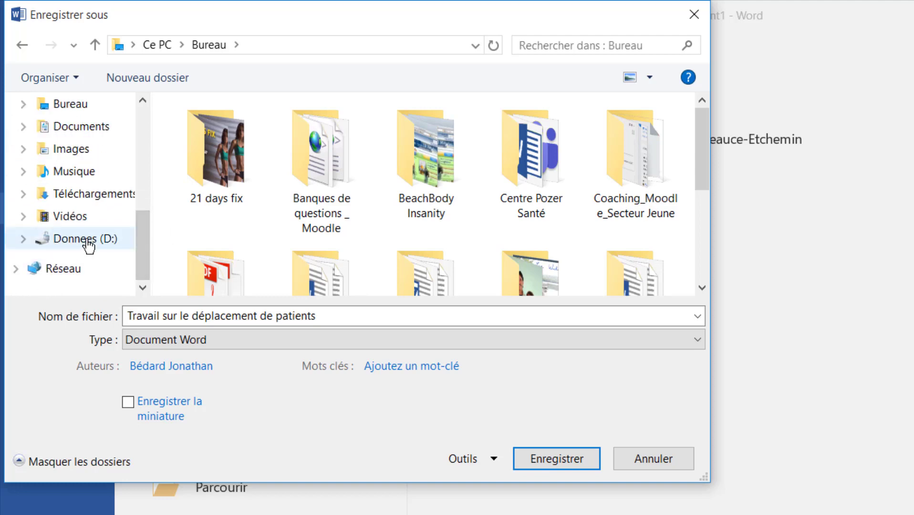
pyautogui.click(88, 243)
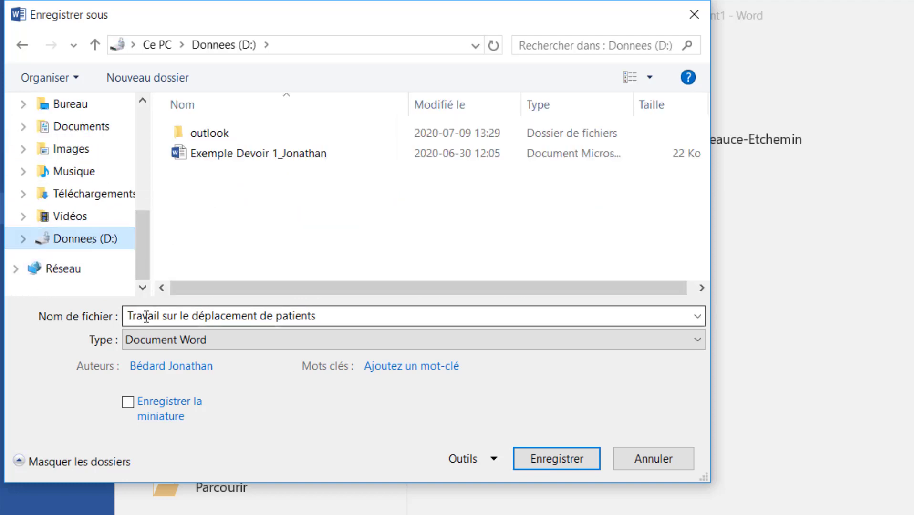
# Append "_Équipe de" and the team member's first name to the suggested file name and save the Word document
pyautogui.click(333, 316)
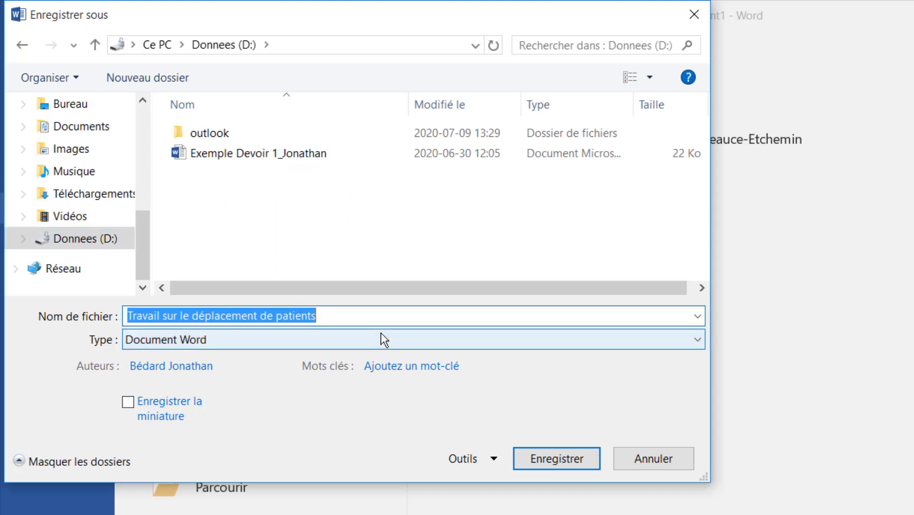
pyautogui.press('Right')
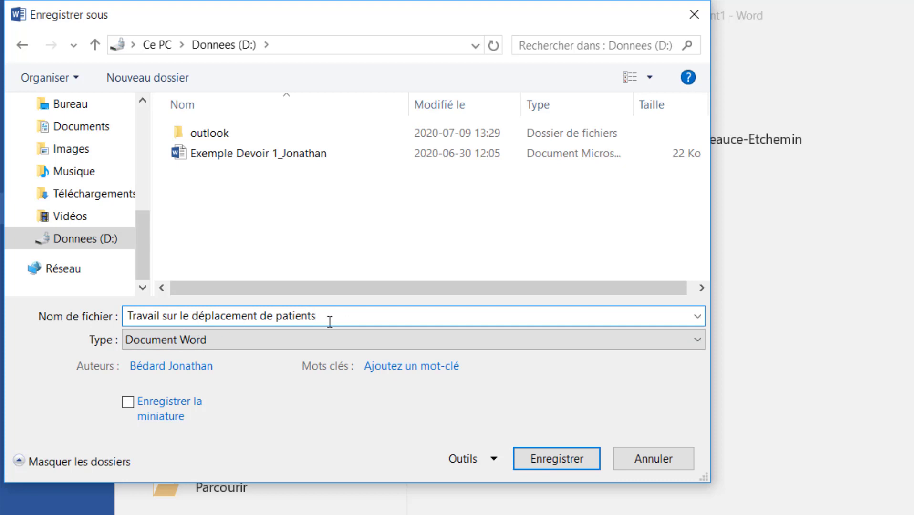
pyautogui.write('_Équipe de Jonth')
pyautogui.press('BackSpace')
pyautogui.press('BackSpace')
pyautogui.write('athan')
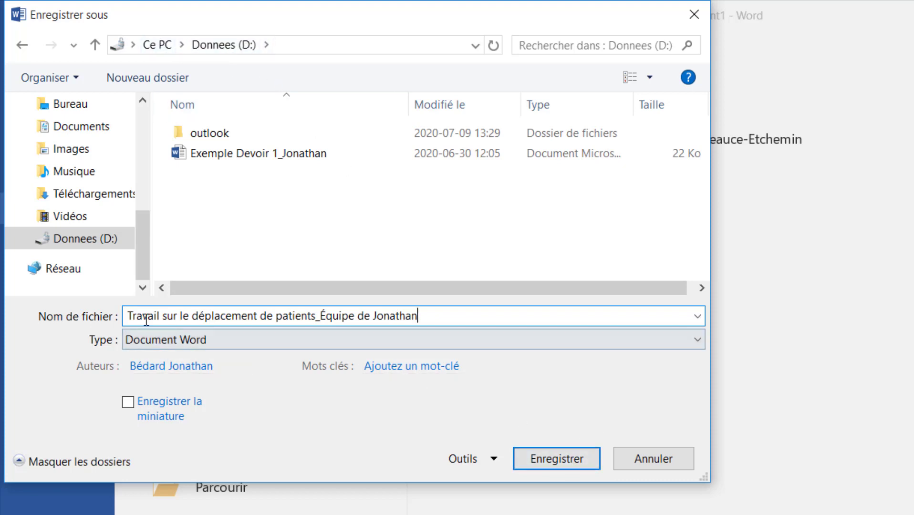
pyautogui.moveTo(127, 316); pyautogui.dragTo(429, 319)
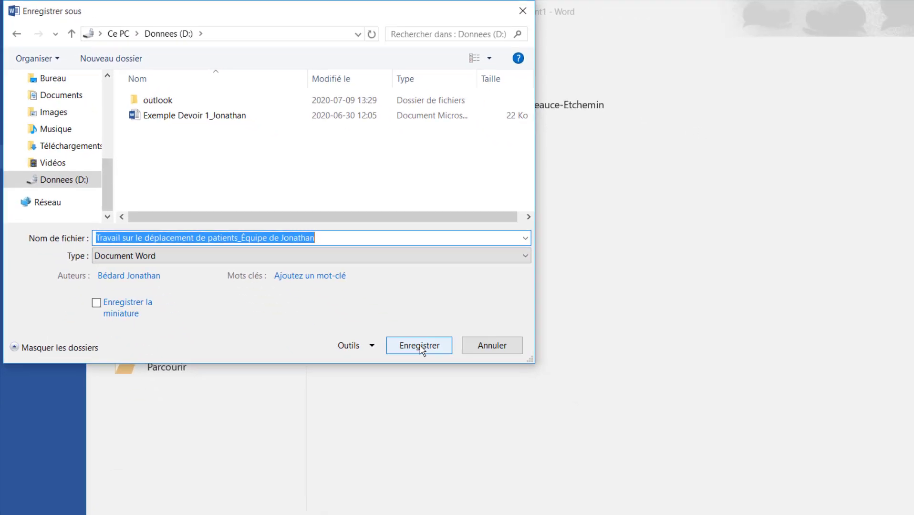
pyautogui.click(555, 454)
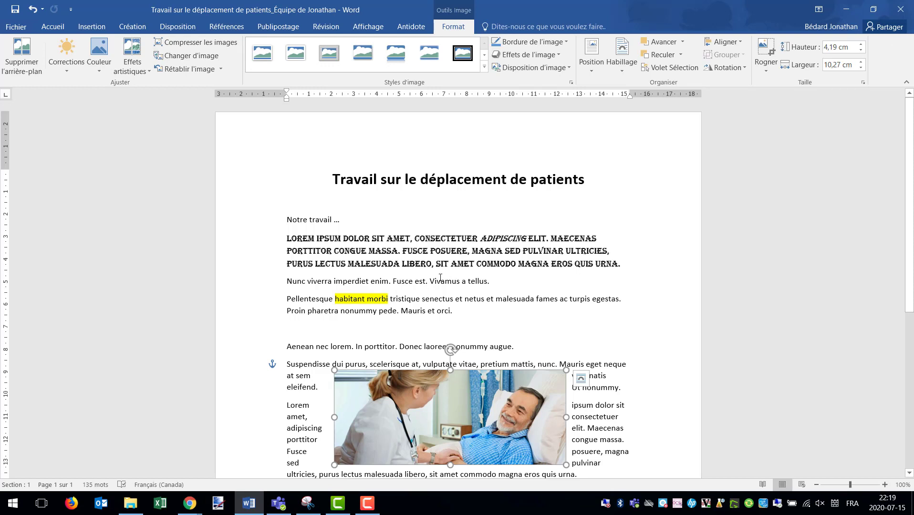
# Delete the sentence "Vivamus a tellus." from the black "Nunc viverra imperdiet enim" line above the highlighted paragraph
pyautogui.moveTo(490, 281); pyautogui.dragTo(442, 282)
pyautogui.press('Delete')
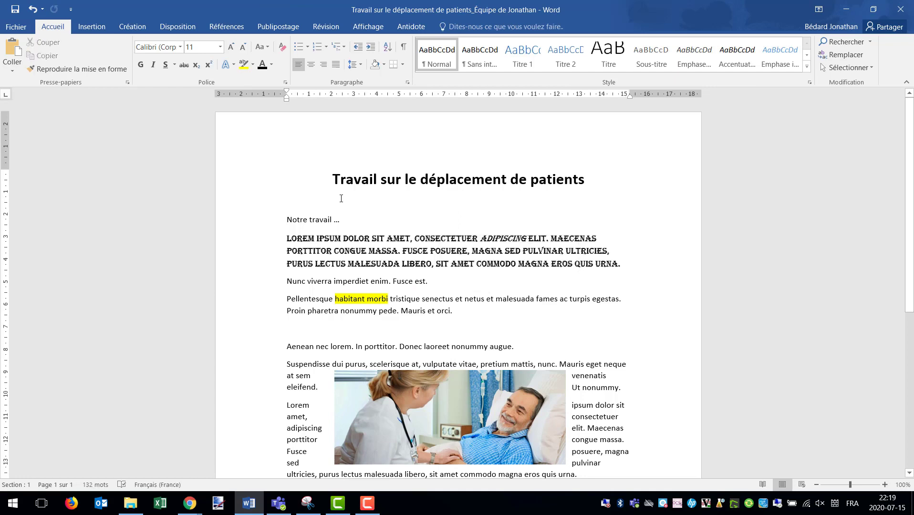
# Save the edited text to the existing "Travail sur le déplacement de patients" document
pyautogui.click(14, 10)
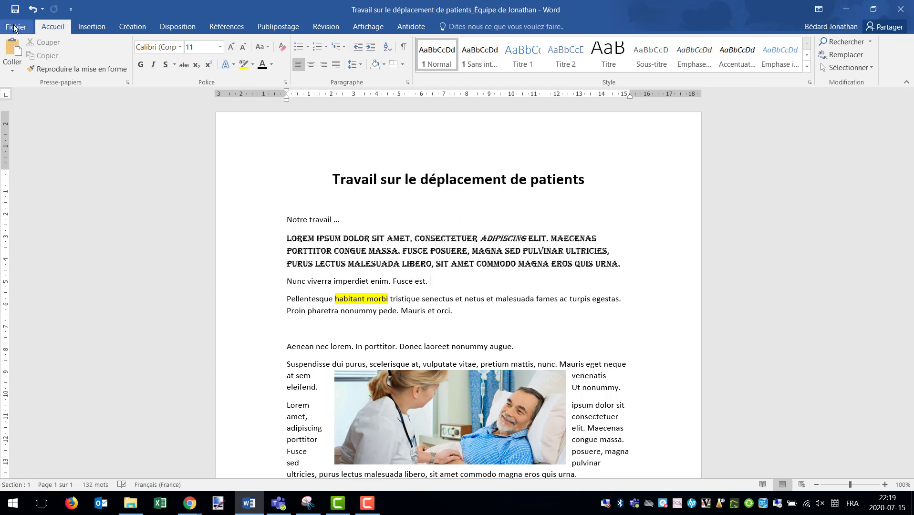
pyautogui.click(11, 26)
pyautogui.click(27, 112)
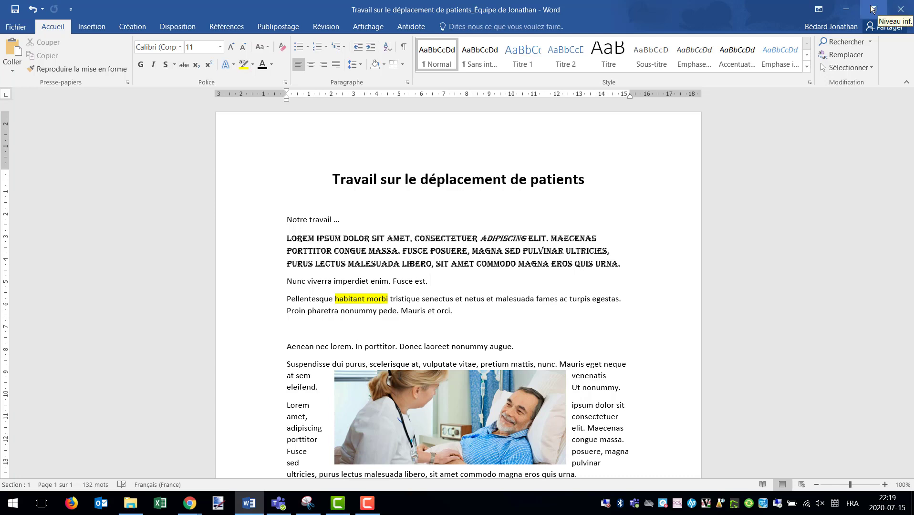
# Close the Word document and the Centre Pozer Santé folder window
pyautogui.click(900, 12)
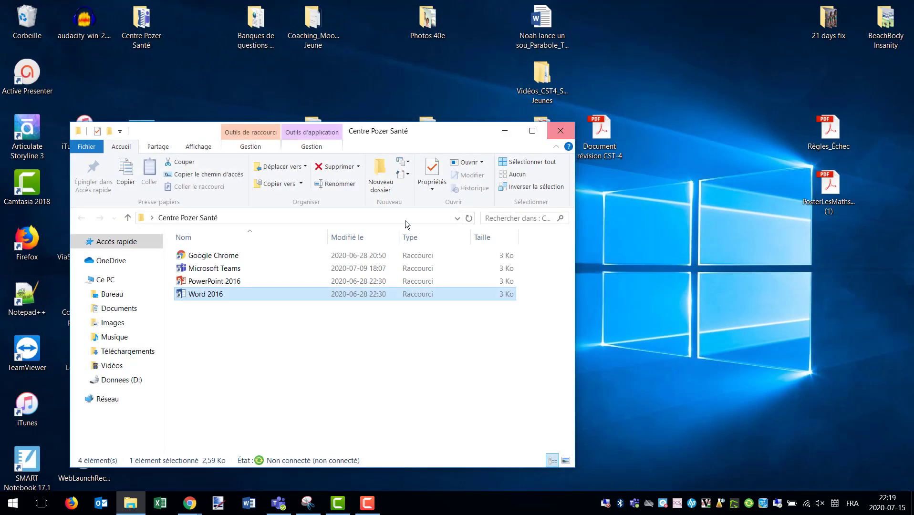
pyautogui.click(559, 133)
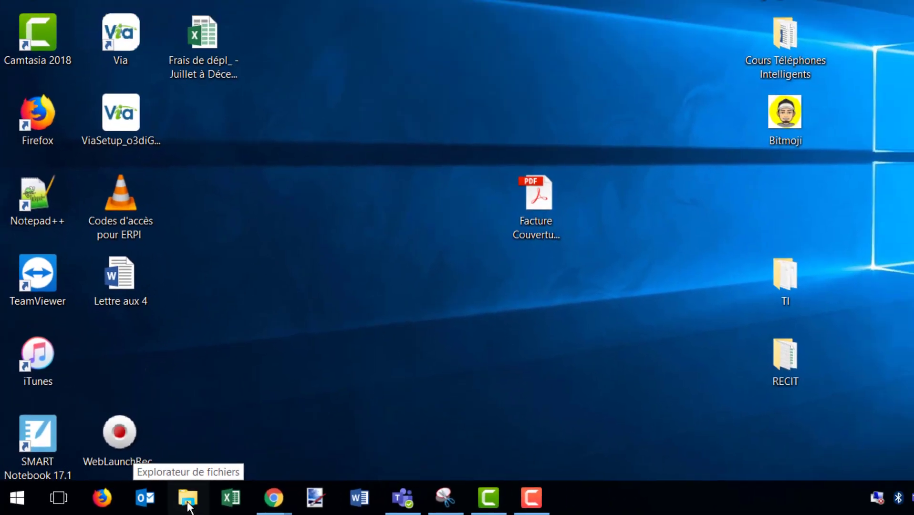
# Browse to the Donnees (D:) drive in File Explorer and reopen the saved "Travail sur le déplacement de patients" document
pyautogui.click(250, 497)
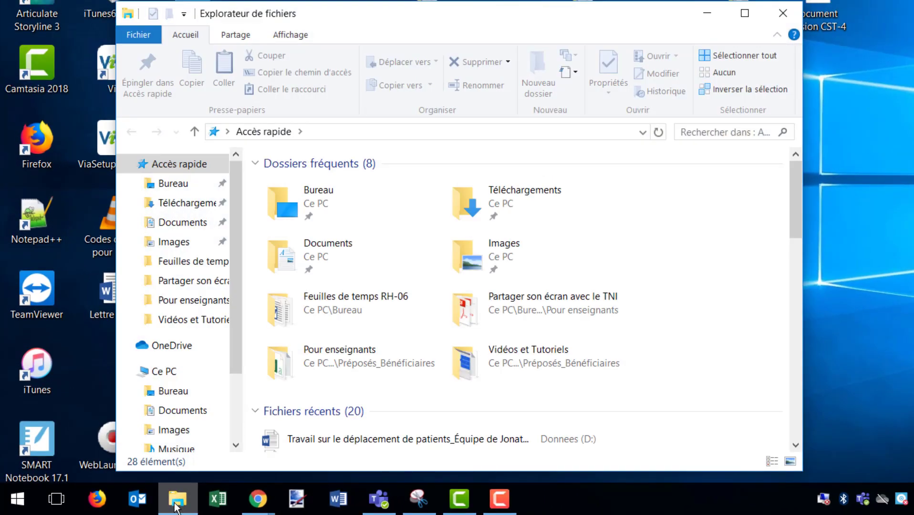
pyautogui.moveTo(238, 249); pyautogui.dragTo(210, 306)
pyautogui.click(162, 268)
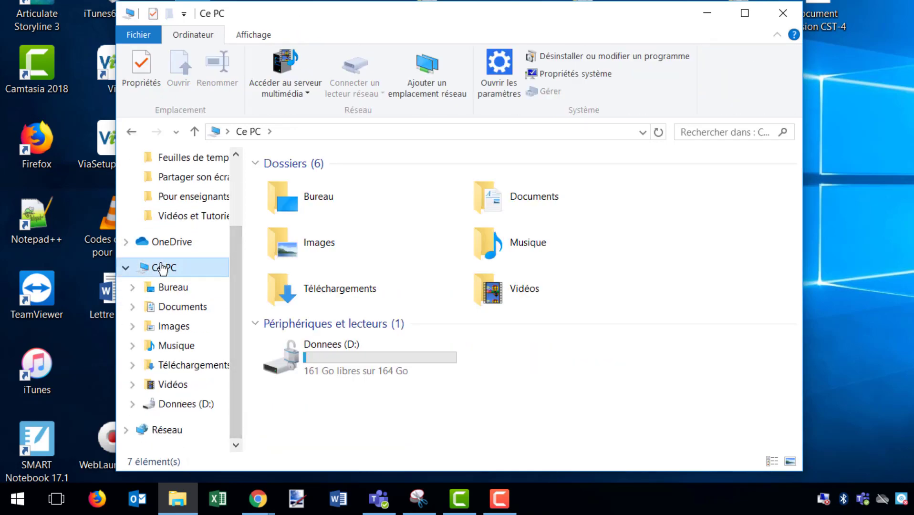
pyautogui.doubleClick(335, 356)
pyautogui.click(354, 217)
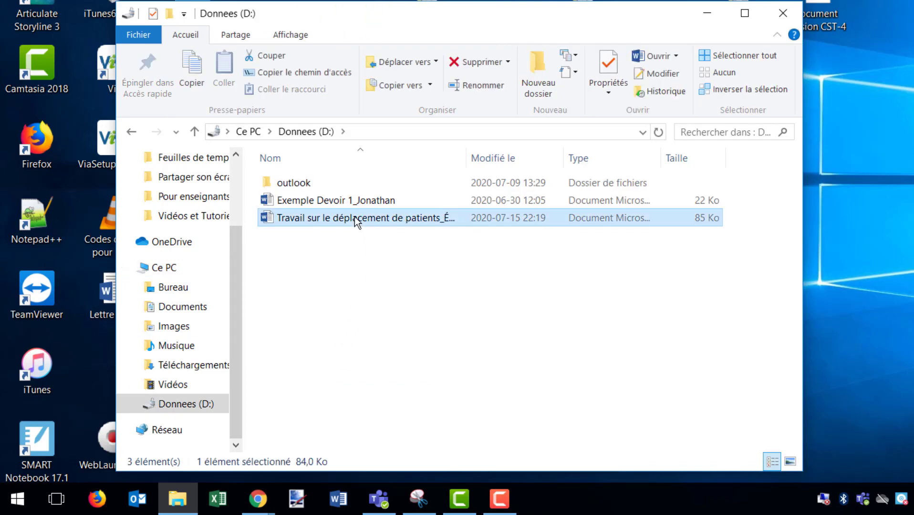
pyautogui.doubleClick(354, 218)
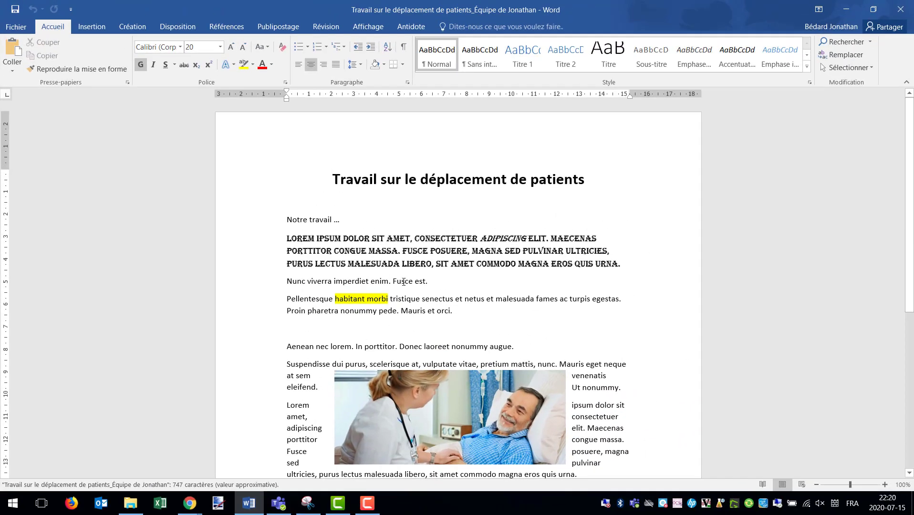
# Check the end of the "Nunc viverra imperdiet enim" line in the reopened document for the saved edit
pyautogui.moveTo(433, 282); pyautogui.dragTo(446, 282)
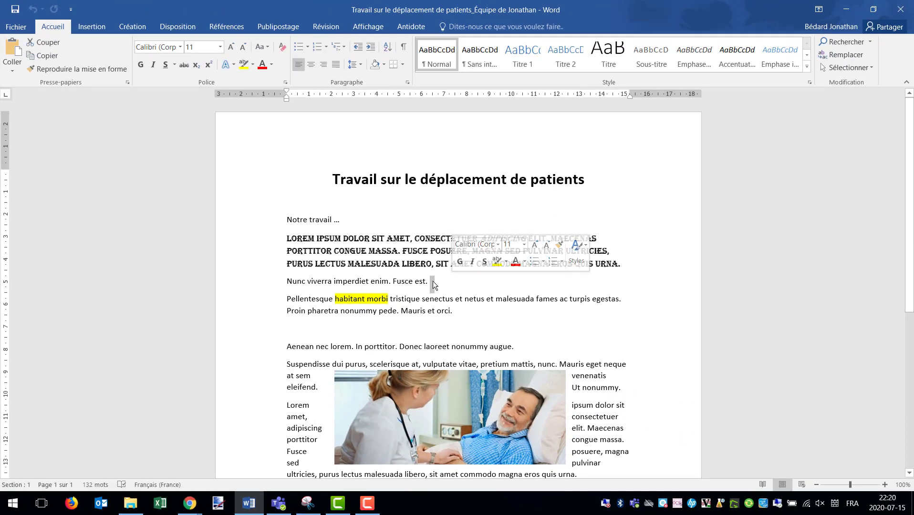
pyautogui.press('Down')
pyautogui.press('Down')
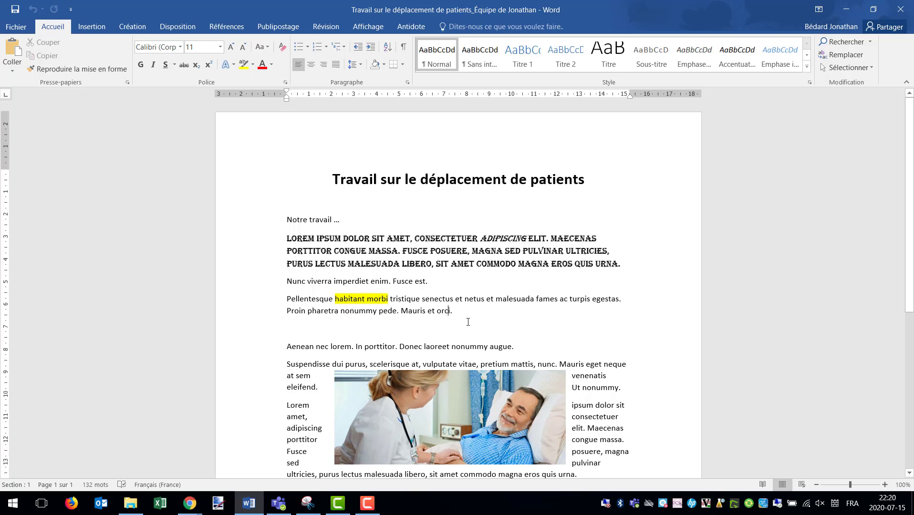
# Close the reopened document and the Donnees (D:) folder window
pyautogui.click(901, 9)
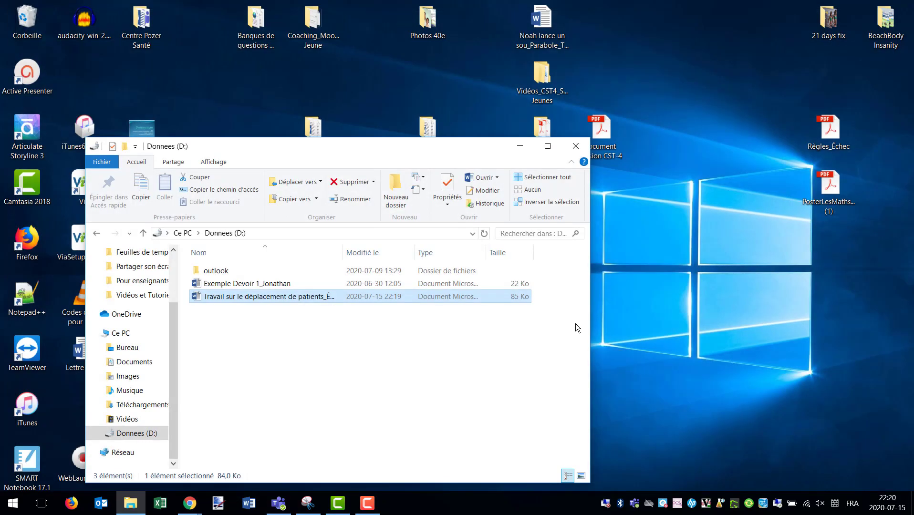
pyautogui.click(578, 145)
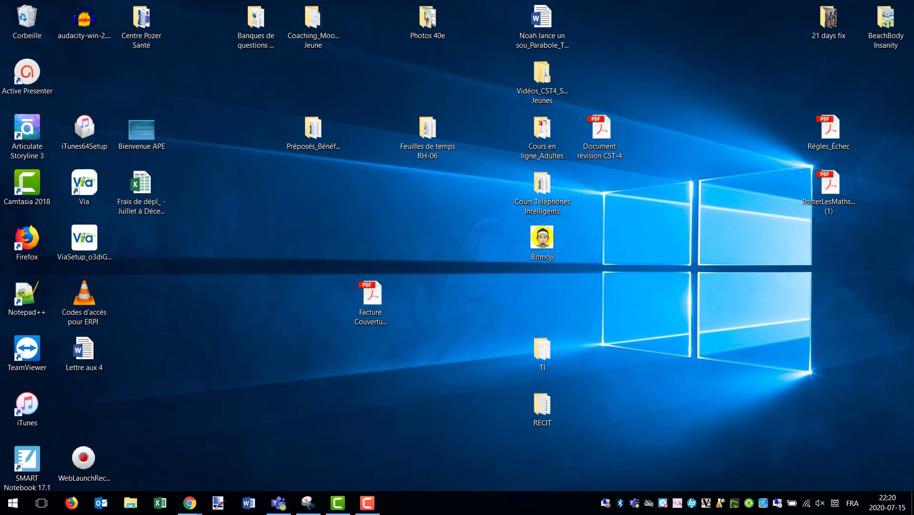